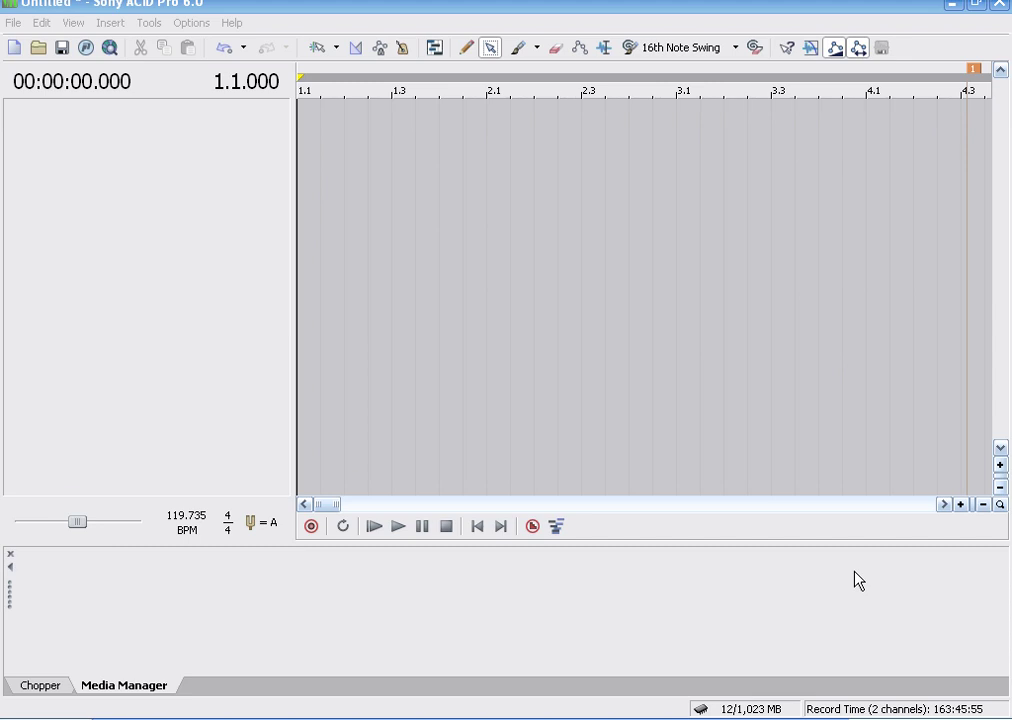
# - Insert five new audio tracks into the project
pyautogui.moveTo(337, 180); pyautogui.dragTo(127, 248)
pyautogui.rightClick(175, 256)
pyautogui.click(186, 286)
pyautogui.rightClick(188, 282)
pyautogui.click(194, 309)
pyautogui.rightClick(196, 305)
pyautogui.click(204, 336)
pyautogui.rightClick(204, 336)
pyautogui.click(208, 357)
pyautogui.rightClick(210, 348)
pyautogui.click(228, 370)
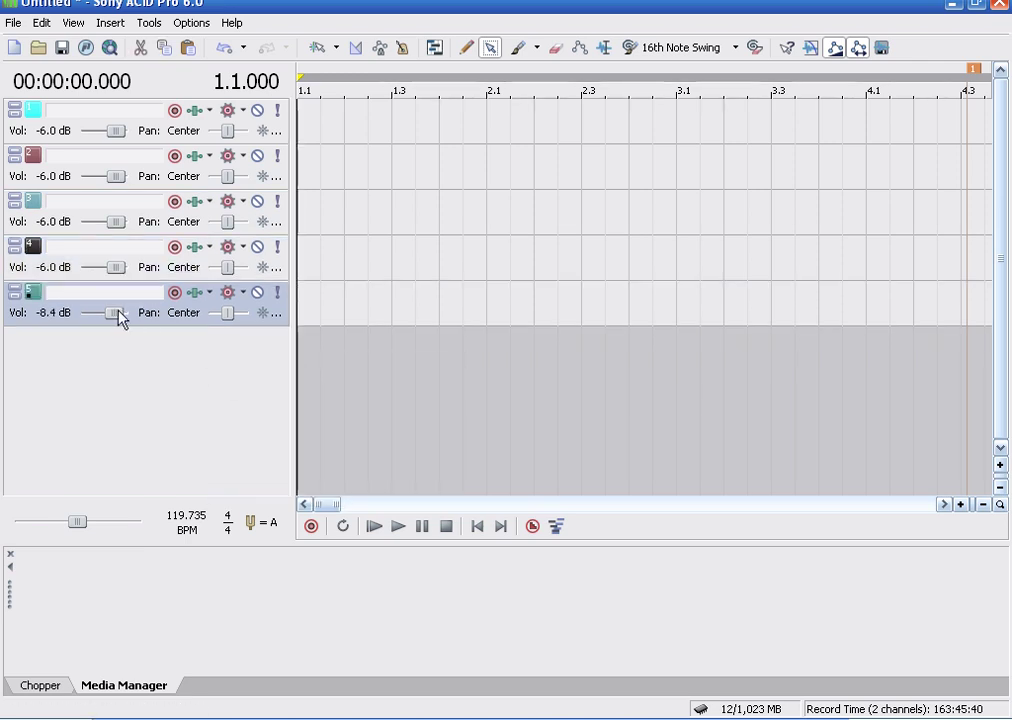
# - Reset the volume of tracks 5 through 1 to 0.0 dB
pyautogui.doubleClick(118, 313)
pyautogui.doubleClick(118, 267)
pyautogui.doubleClick(118, 222)
pyautogui.doubleClick(117, 177)
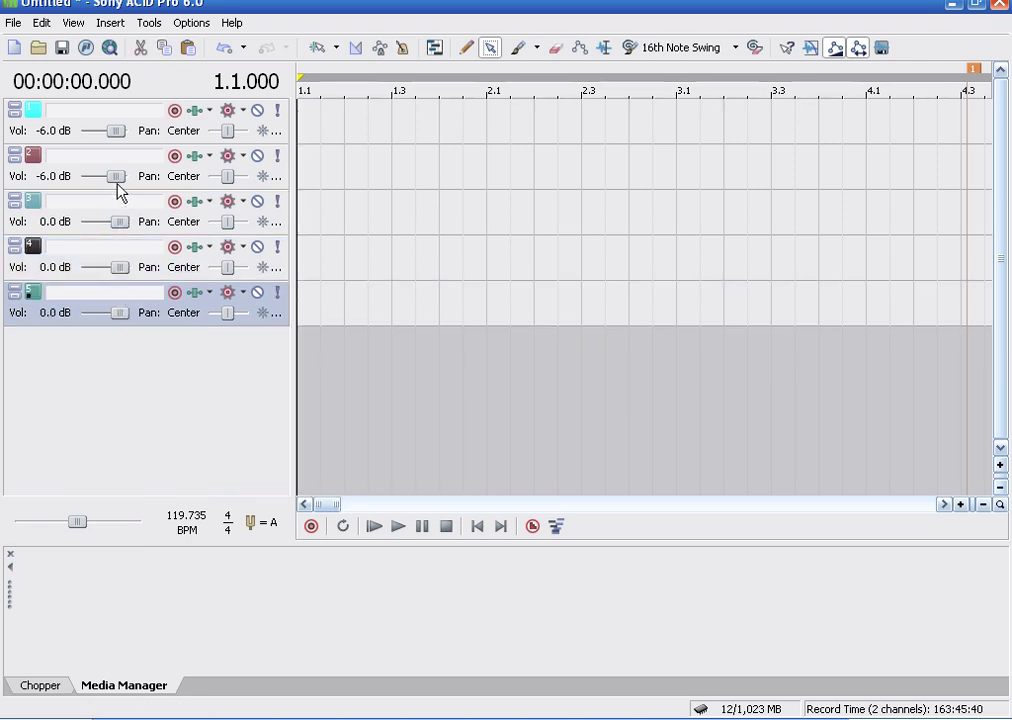
pyautogui.doubleClick(117, 131)
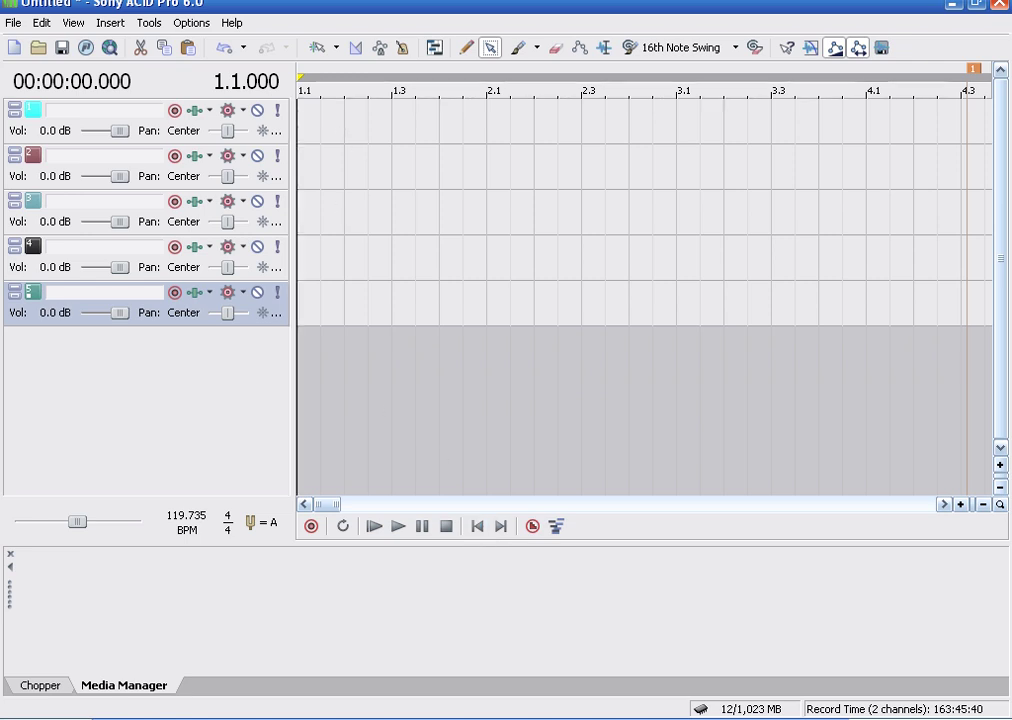
# - Drag 'Acapella - Bass Screaming' from iTunes' Accapellas playlist onto ACID track 1
pyautogui.hotkey('alt', 'Tab')
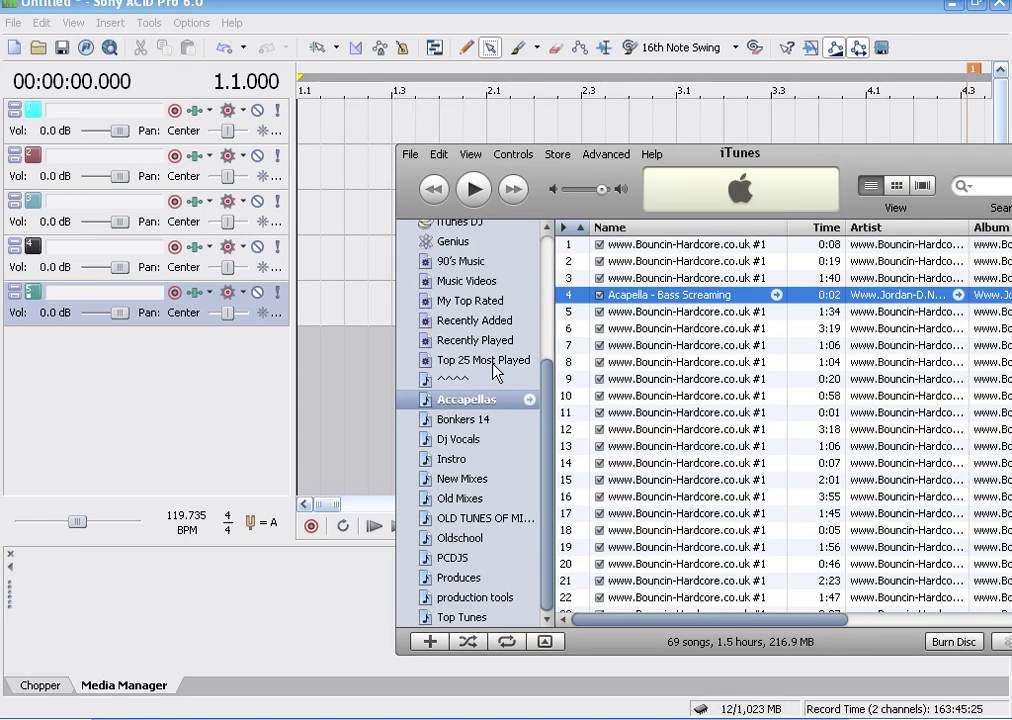
pyautogui.moveTo(590, 445); pyautogui.dragTo(340, 365)
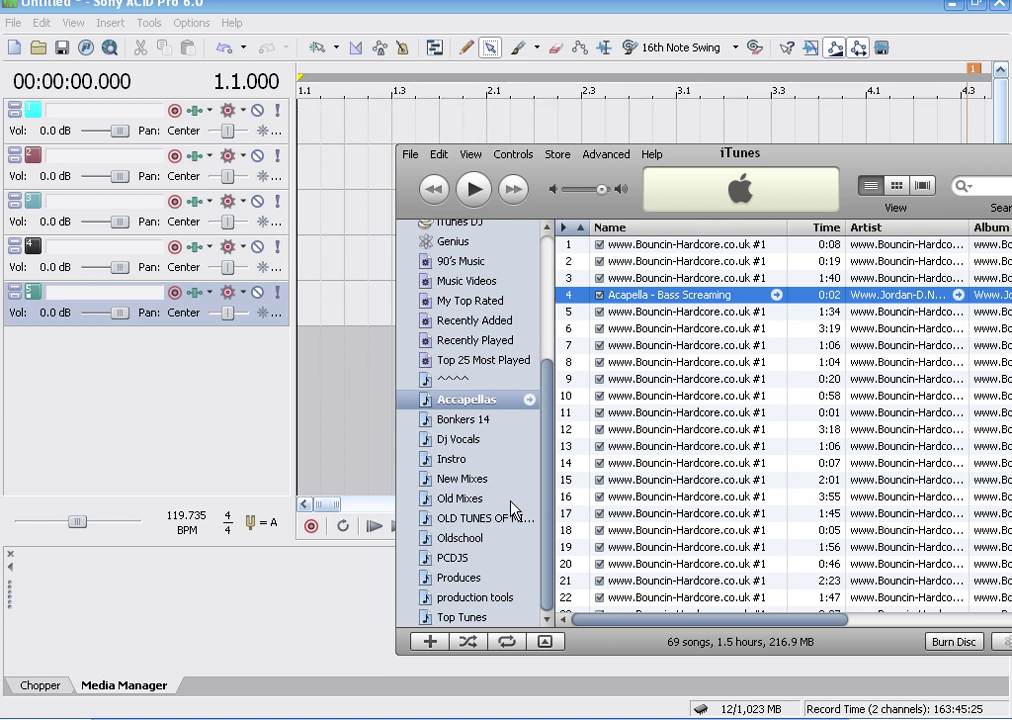
pyautogui.click(466, 443)
pyautogui.click(466, 399)
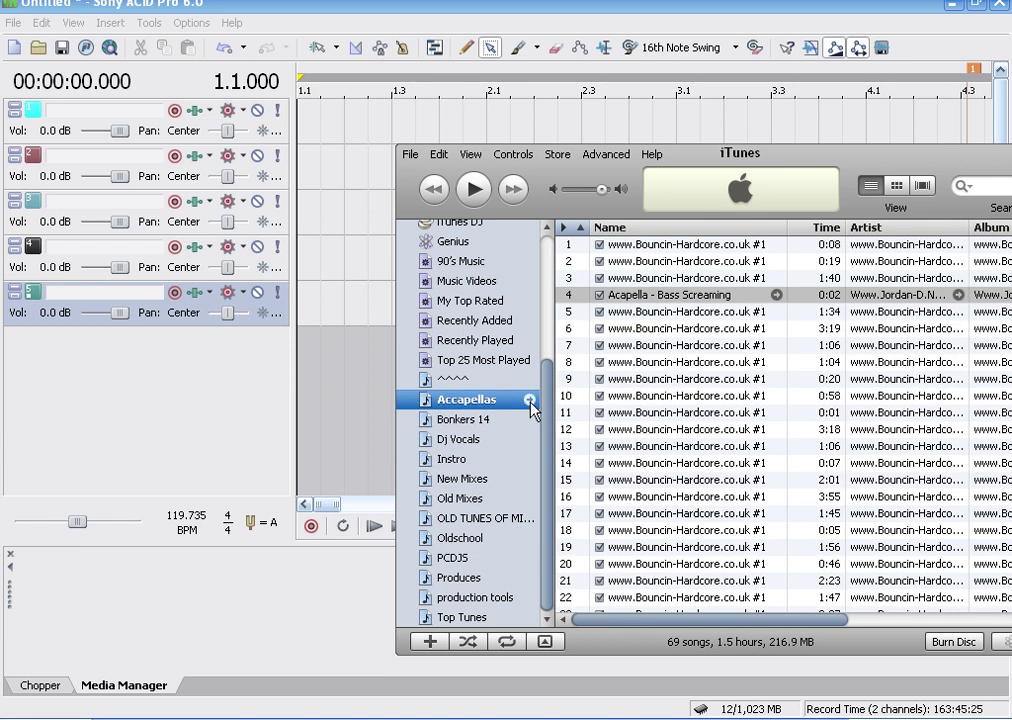
pyautogui.click(686, 298)
pyautogui.moveTo(686, 298); pyautogui.dragTo(316, 143)
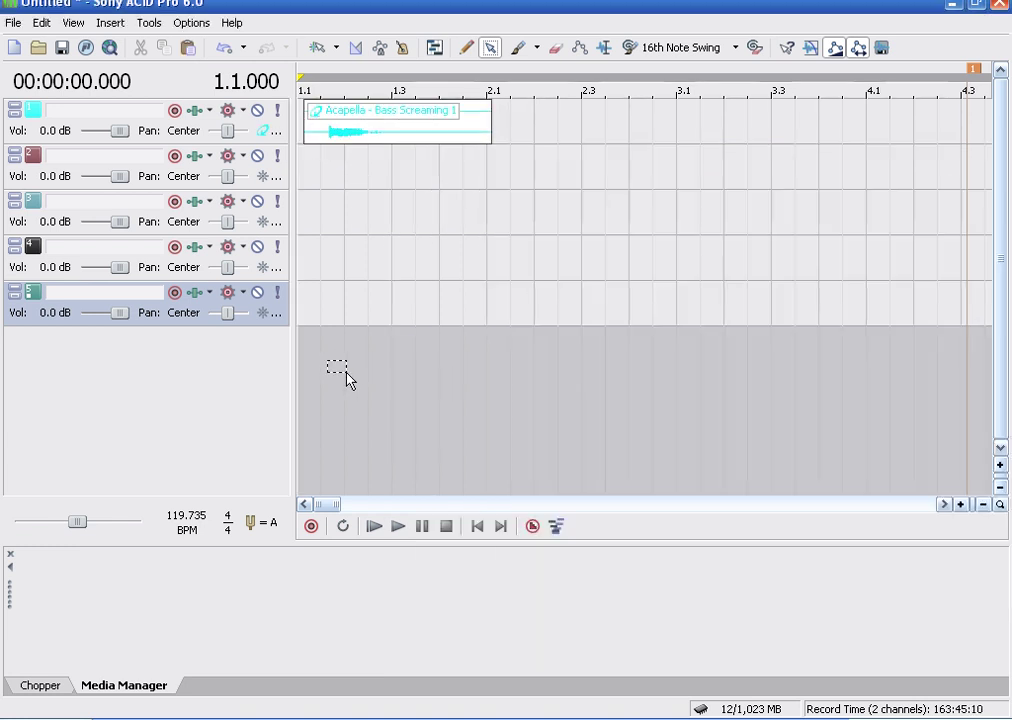
# - With the Draw tool, move the acapella clip to the start of track 1 and copy it
pyautogui.click(466, 47)
pyautogui.click(398, 526)
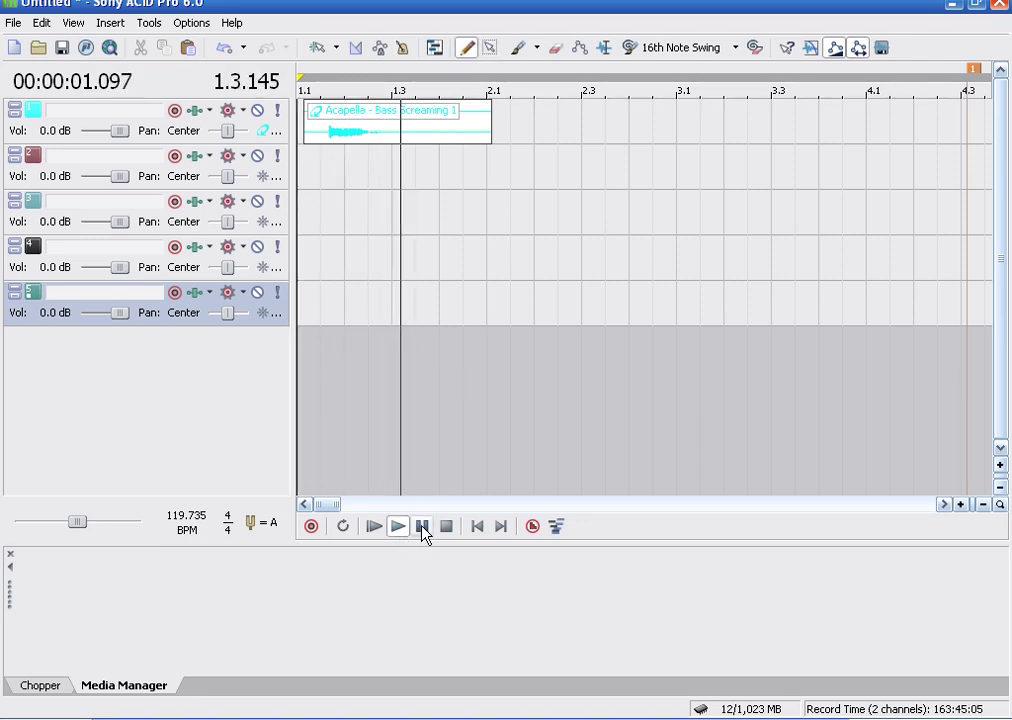
pyautogui.click(421, 526)
pyautogui.moveTo(370, 145); pyautogui.dragTo(353, 140)
pyautogui.rightClick(353, 138)
pyautogui.click(410, 332)
# - Paste the clip onto tracks 2 and 3, shifting the track 3 copy later
pyautogui.click(416, 174)
pyautogui.rightClick(412, 179)
pyautogui.click(429, 224)
pyautogui.moveTo(424, 186); pyautogui.dragTo(411, 187)
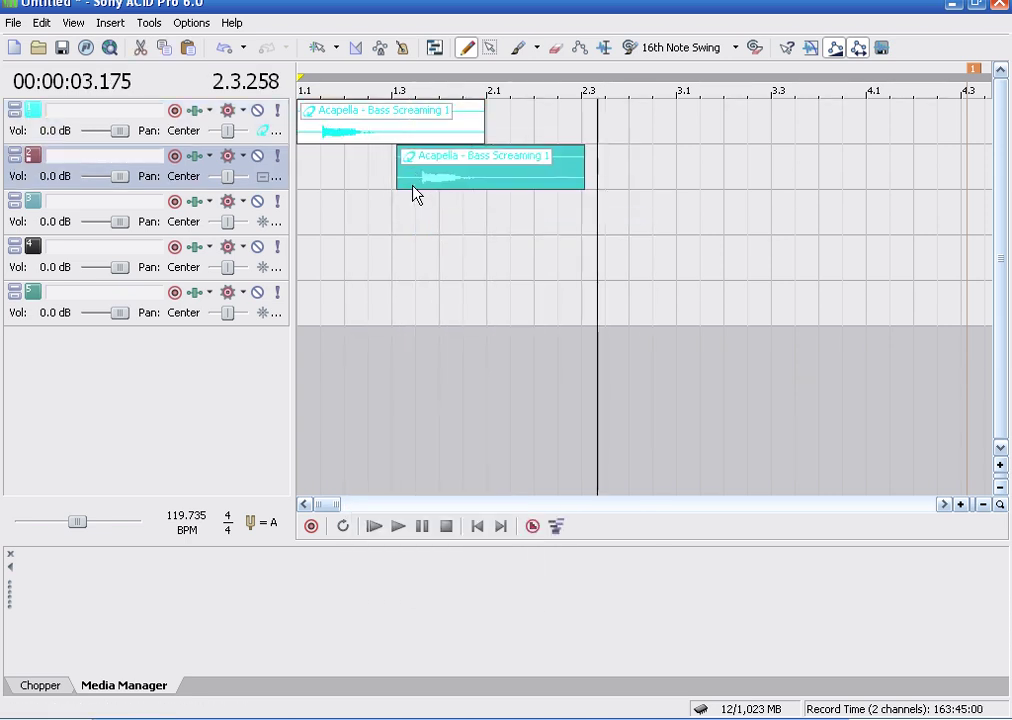
pyautogui.click(478, 211)
pyautogui.rightClick(478, 211)
pyautogui.click(486, 260)
pyautogui.moveTo(502, 226); pyautogui.dragTo(524, 235)
# - Paste copies on tracks 4 and 5 starting near 2.3 and 3.1, then rewind
pyautogui.click(539, 243)
pyautogui.rightClick(539, 243)
pyautogui.click(533, 294)
pyautogui.moveTo(702, 276); pyautogui.dragTo(640, 278)
pyautogui.rightClick(651, 303)
pyautogui.click(662, 341)
pyautogui.moveTo(737, 316); pyautogui.dragTo(601, 327)
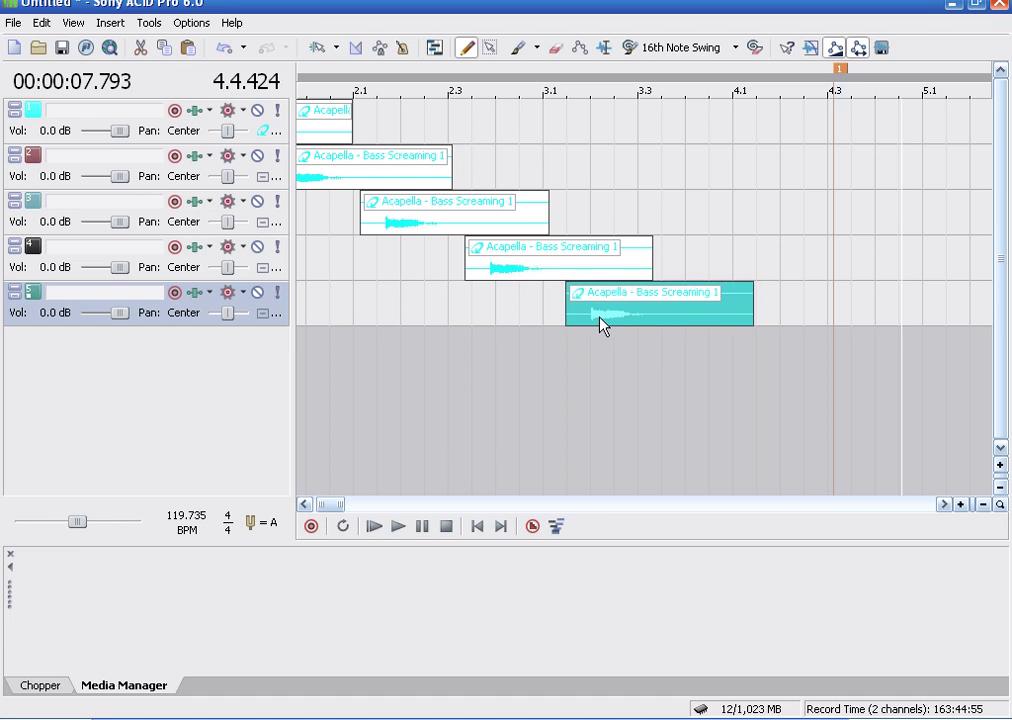
pyautogui.click(450, 532)
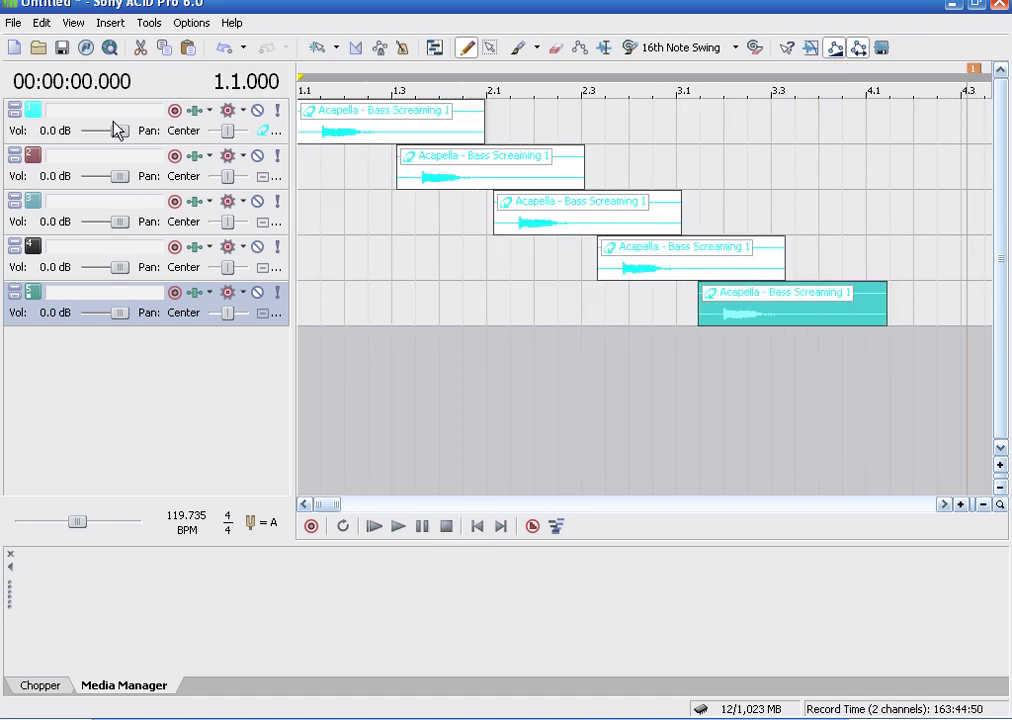
# - Insert the ACID FX plug-in after Track EQ in Track 1's effect chain
pyautogui.click(195, 110)
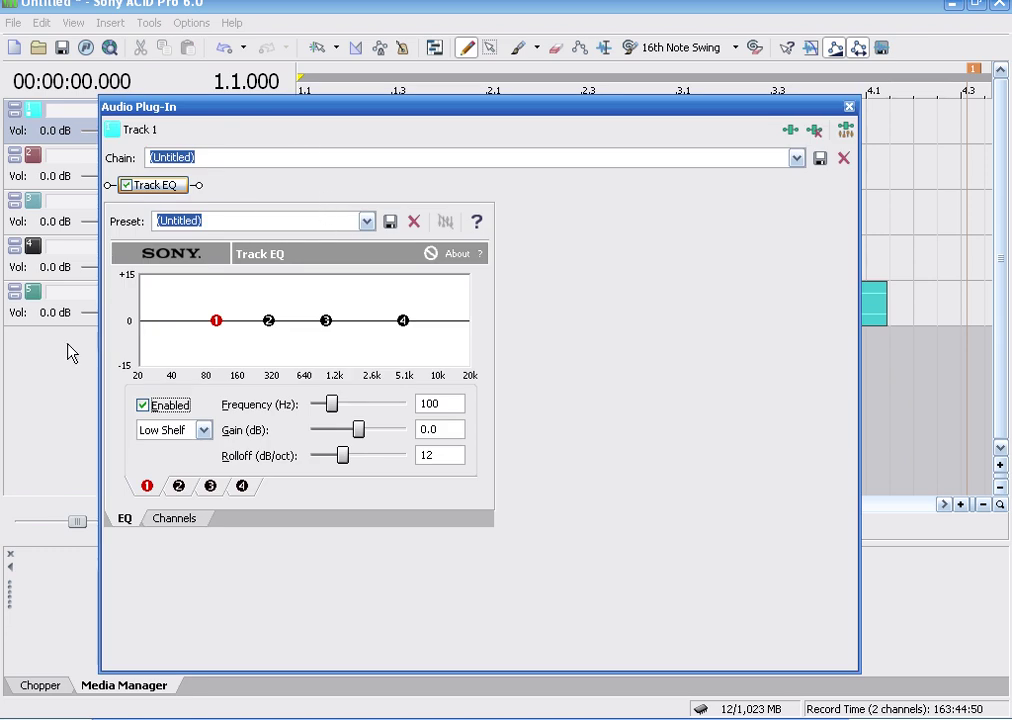
pyautogui.moveTo(176, 106); pyautogui.dragTo(362, 101)
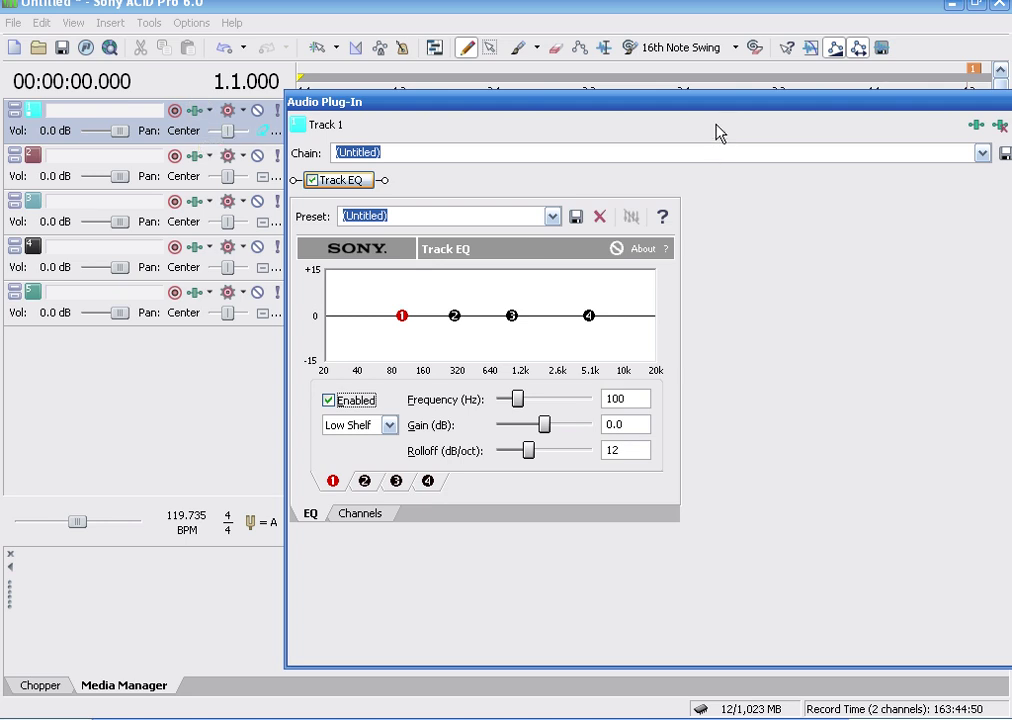
pyautogui.moveTo(718, 107); pyautogui.dragTo(524, 114)
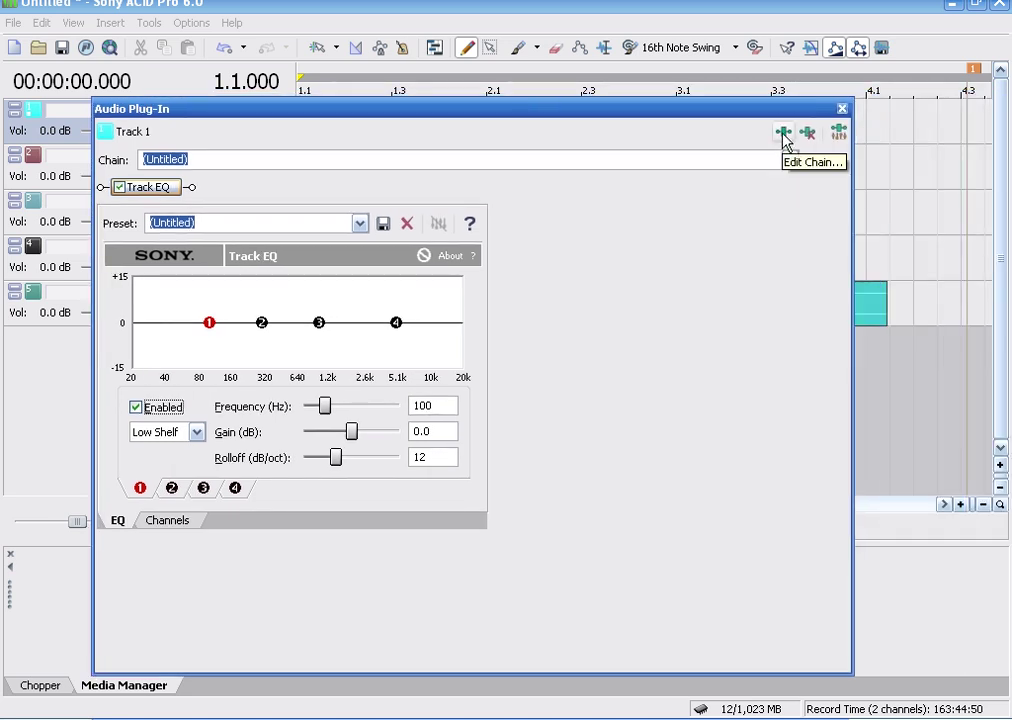
pyautogui.click(784, 134)
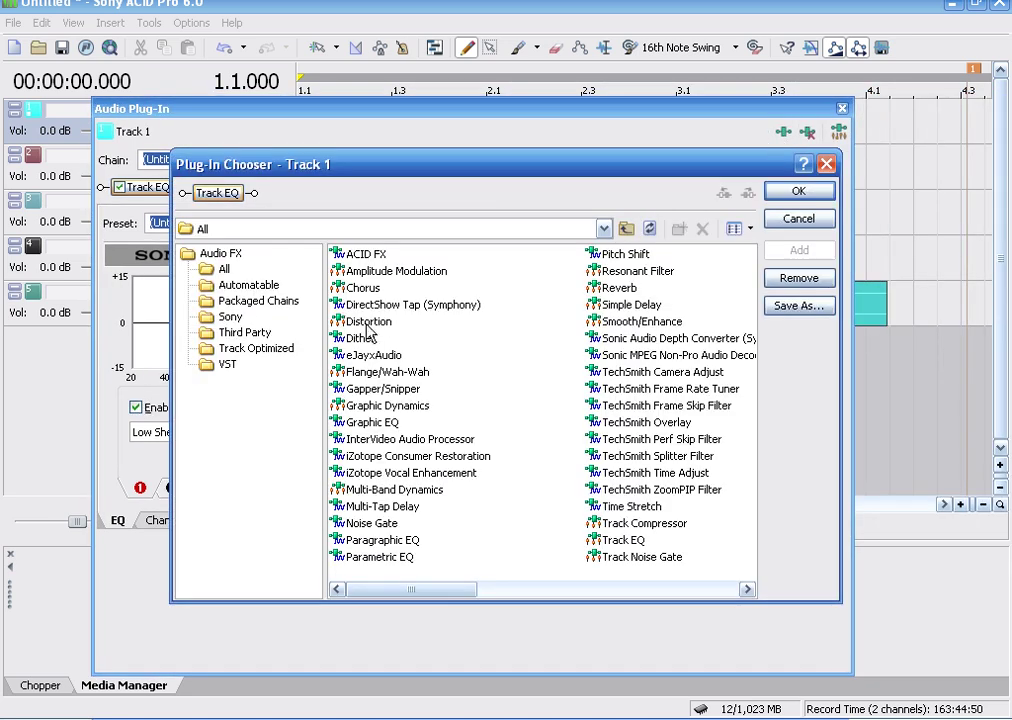
pyautogui.click(369, 256)
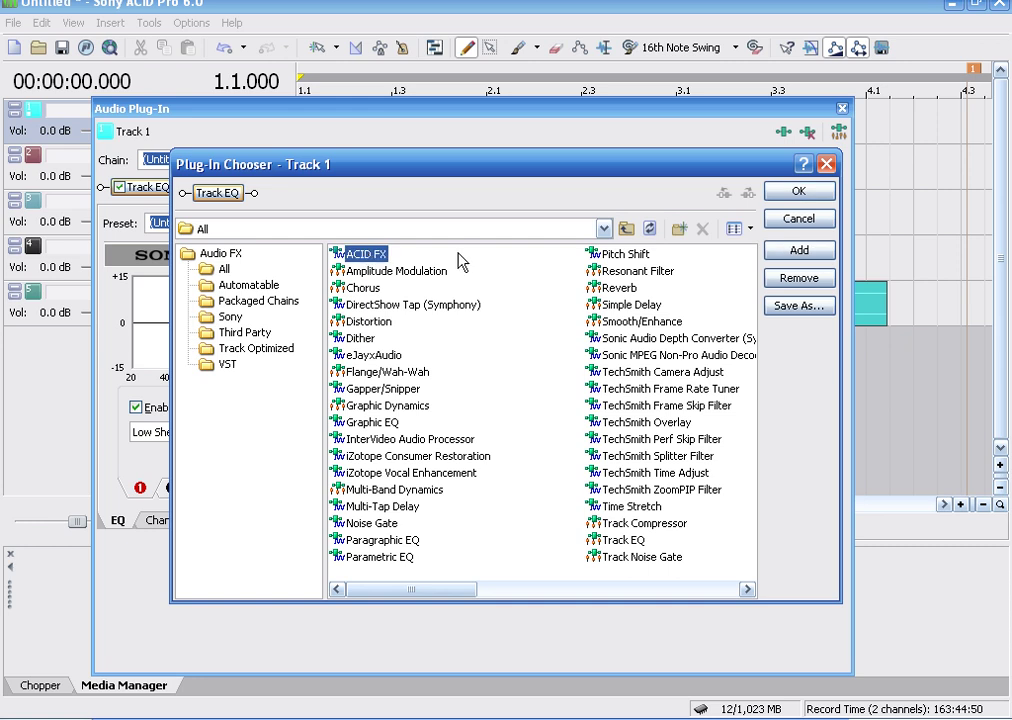
pyautogui.click(799, 252)
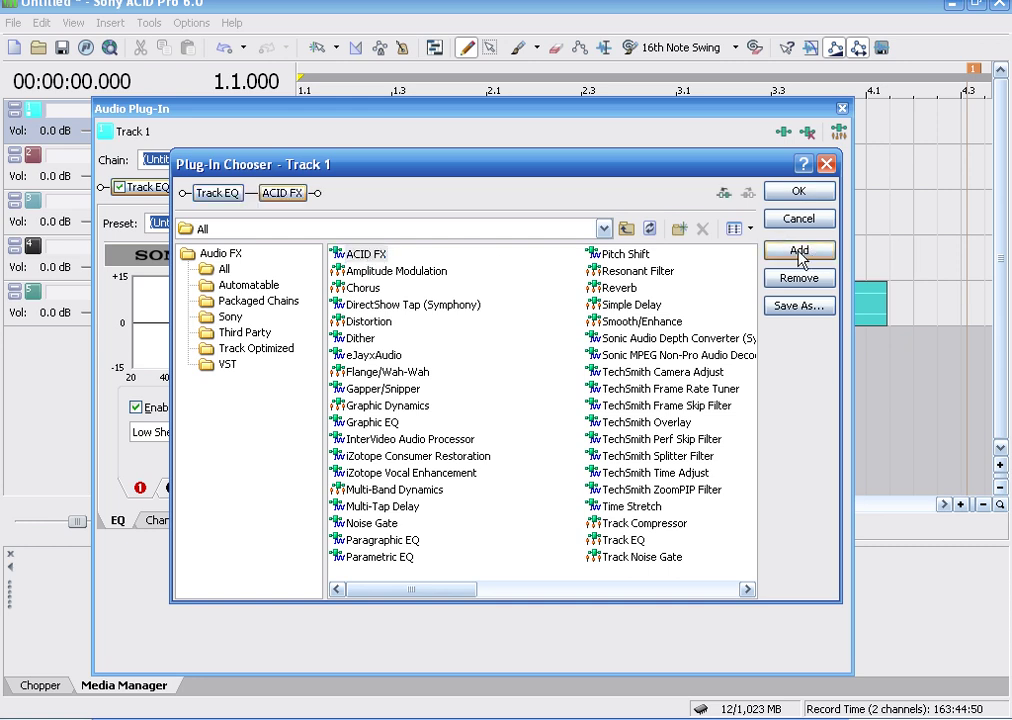
pyautogui.click(782, 193)
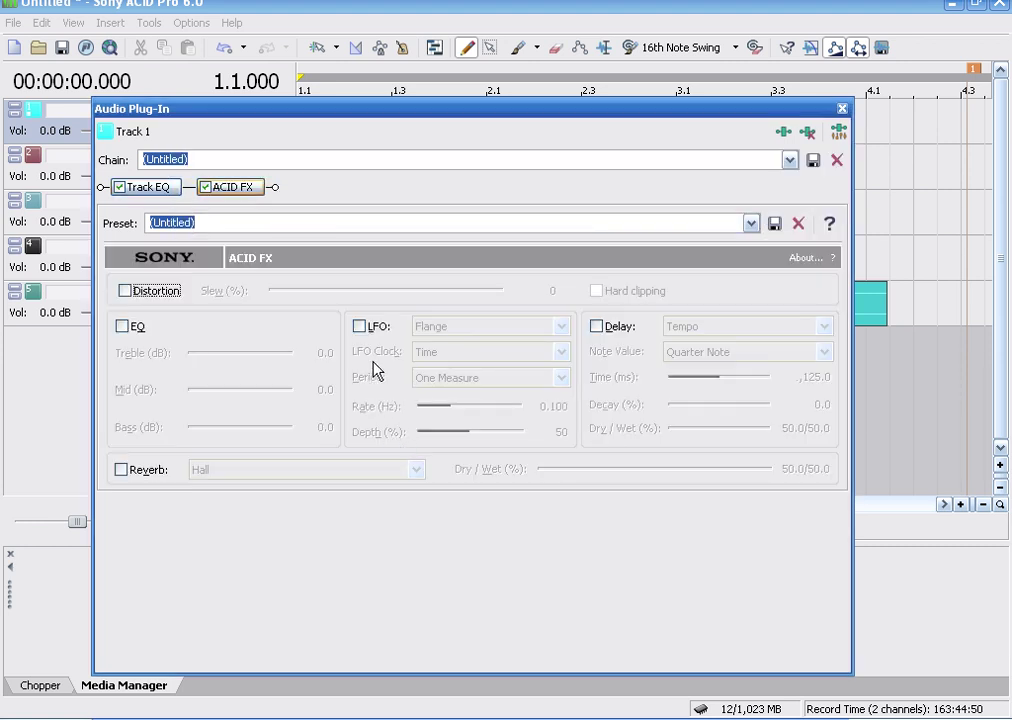
# - Enable the ACID FX LFO, sync its clock to Tempo, and set depth 18
pyautogui.click(359, 326)
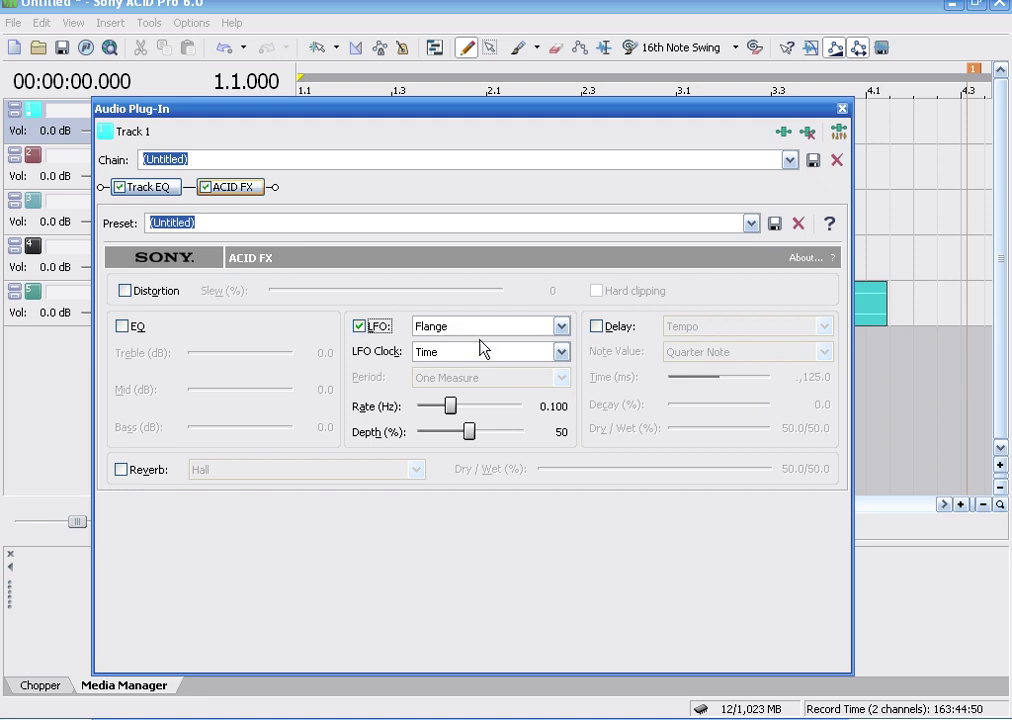
pyautogui.click(445, 326)
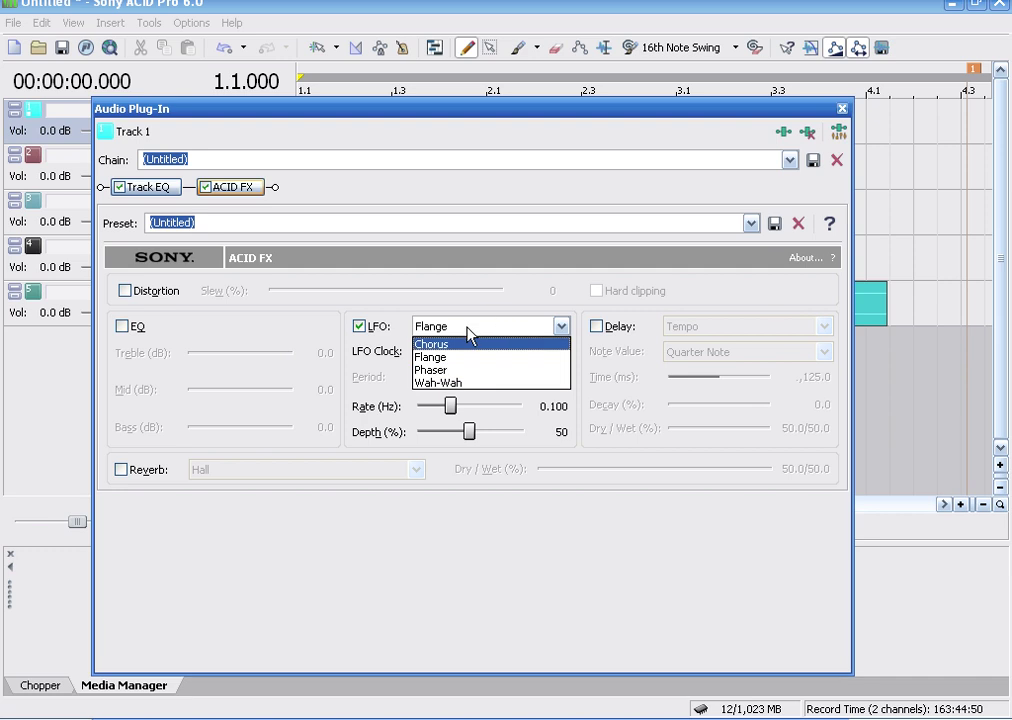
pyautogui.click(468, 333)
pyautogui.click(468, 333)
pyautogui.click(447, 357)
pyautogui.click(518, 356)
pyautogui.click(495, 369)
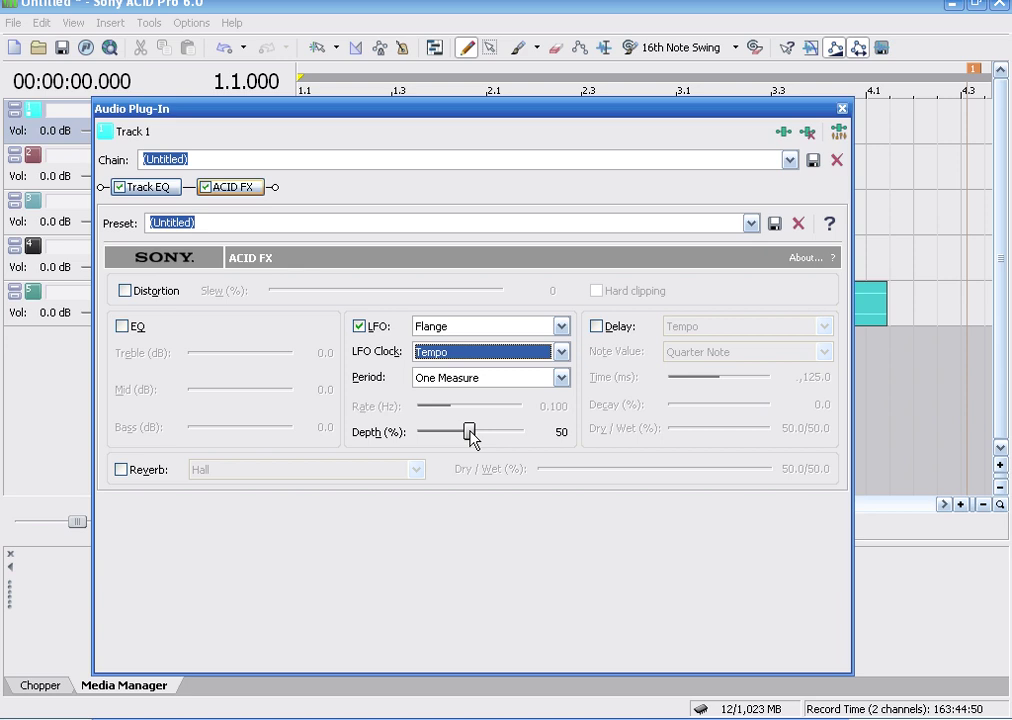
pyautogui.moveTo(469, 433); pyautogui.dragTo(437, 433)
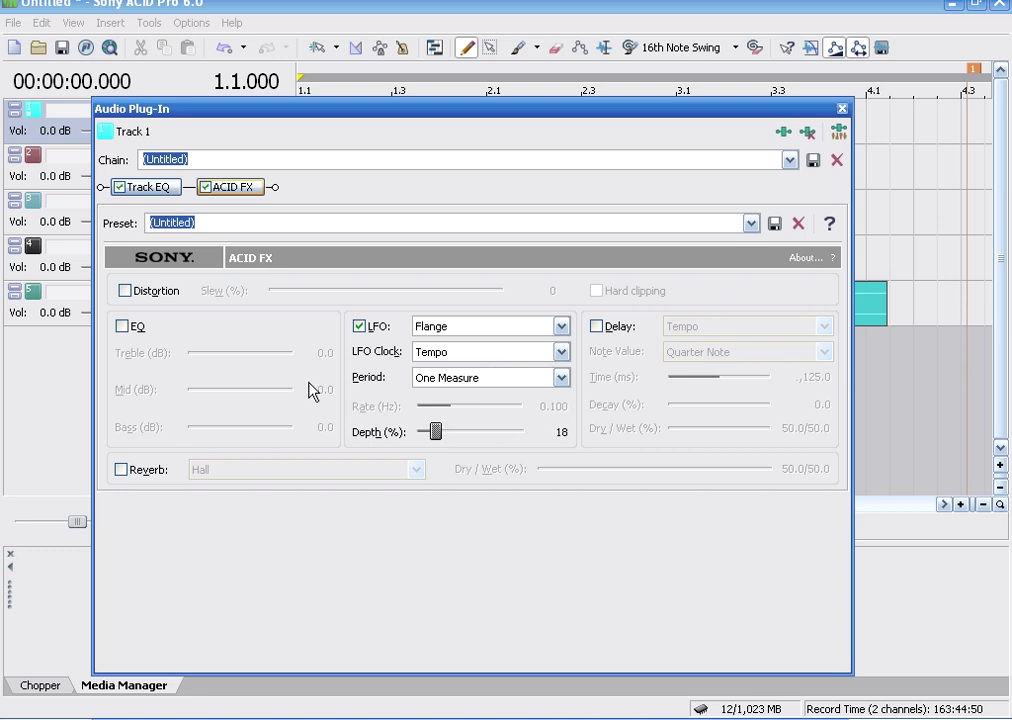
# - Enable the EQ section with treble and bass both cut to -25 dB
pyautogui.click(124, 327)
pyautogui.moveTo(248, 357); pyautogui.dragTo(186, 357)
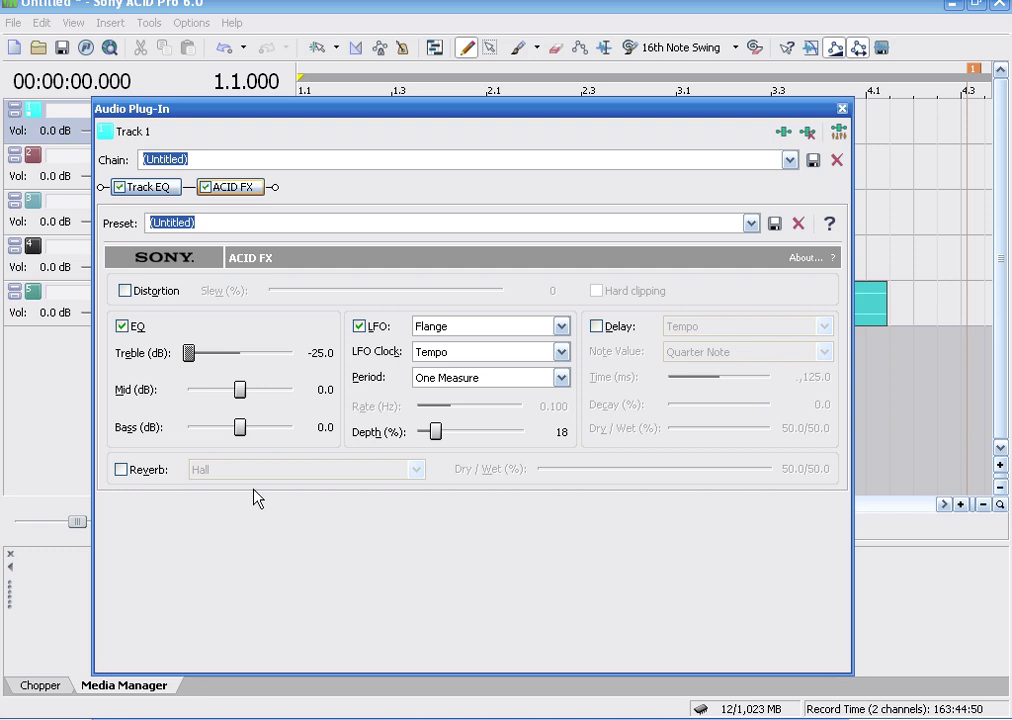
pyautogui.click(240, 433)
pyautogui.moveTo(240, 428); pyautogui.dragTo(142, 434)
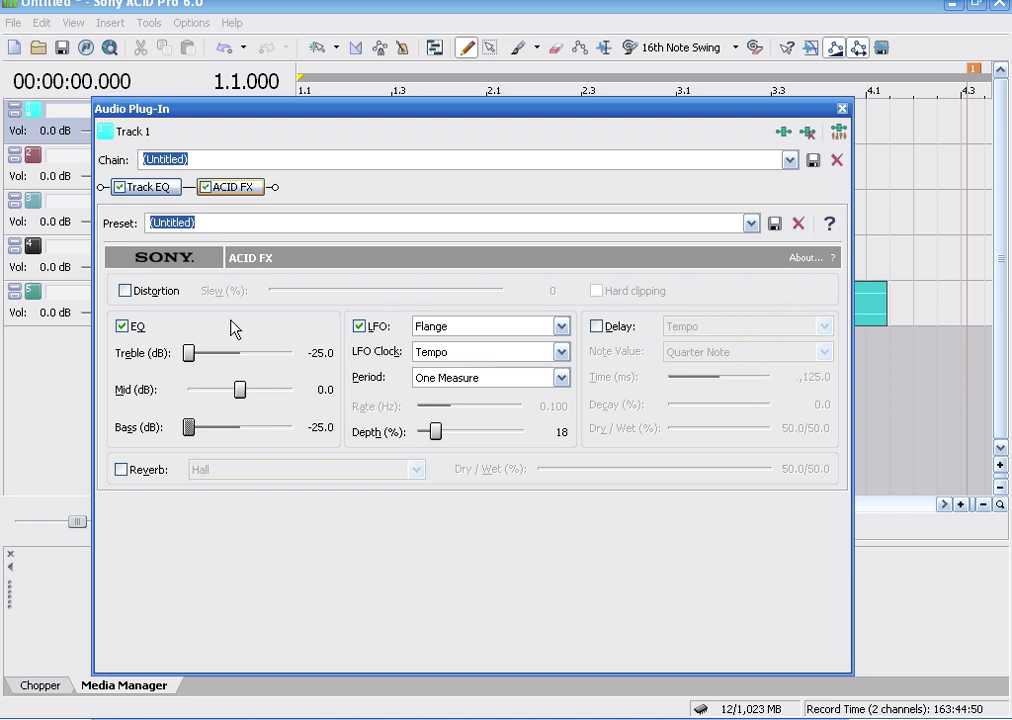
# - Switch the LFO type to Phaser and close the effects window
pyautogui.click(447, 337)
pyautogui.click(437, 370)
pyautogui.click(842, 109)
pyautogui.click(375, 140)
# - Add the Distortion plug-in after Track EQ on Track 2
pyautogui.click(194, 158)
pyautogui.click(784, 133)
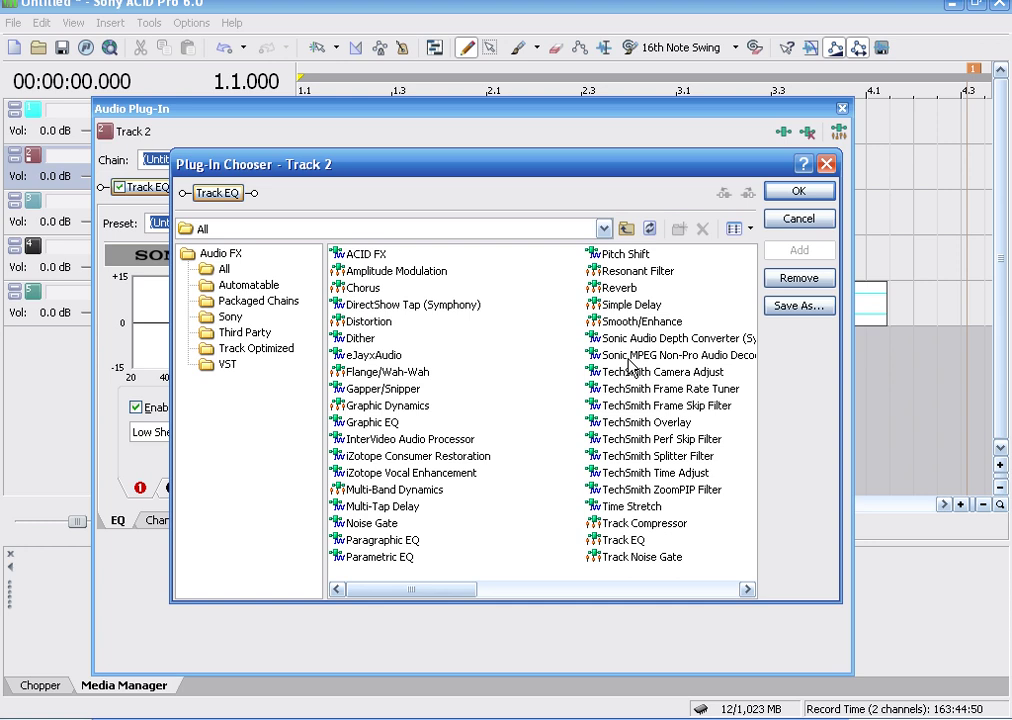
pyautogui.click(368, 322)
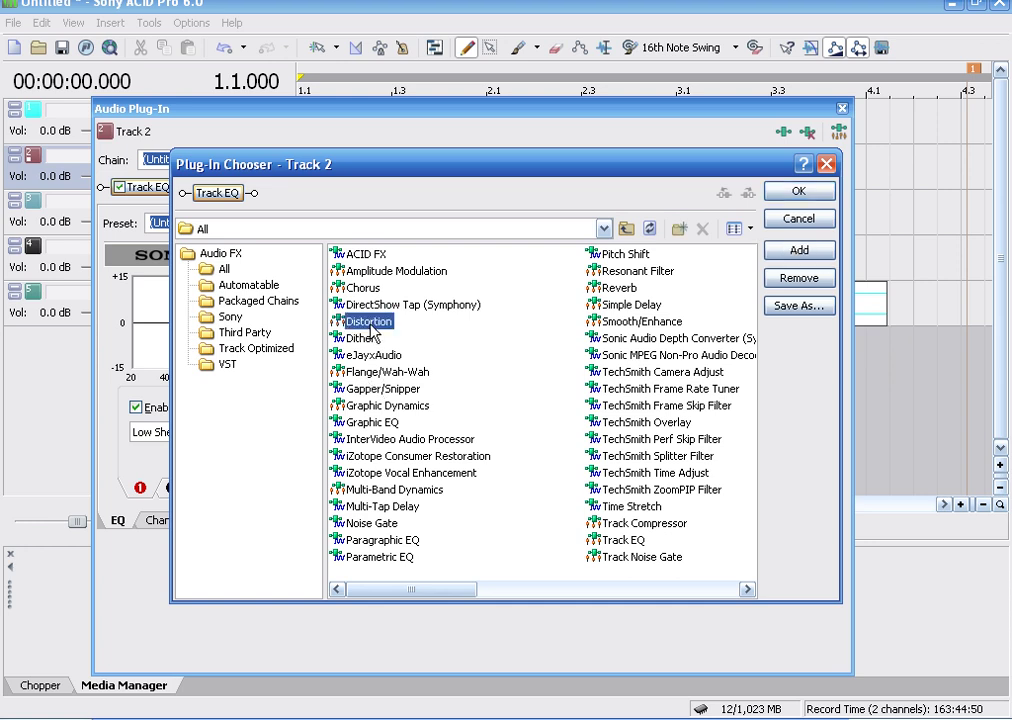
pyautogui.click(799, 250)
pyautogui.click(799, 191)
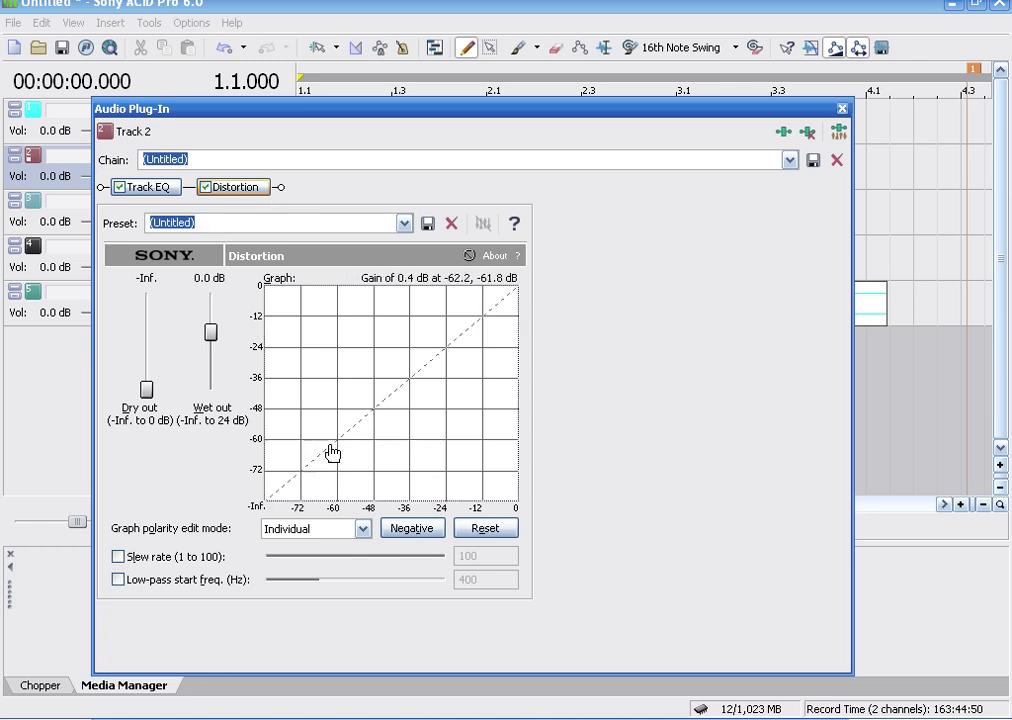
# - Reshape the Distortion curve with two points, set dry -32.9 dB and wet 2.6 dB
pyautogui.moveTo(332, 453); pyautogui.dragTo(315, 426)
pyautogui.moveTo(368, 394); pyautogui.dragTo(466, 333)
pyautogui.moveTo(147, 389); pyautogui.dragTo(150, 374)
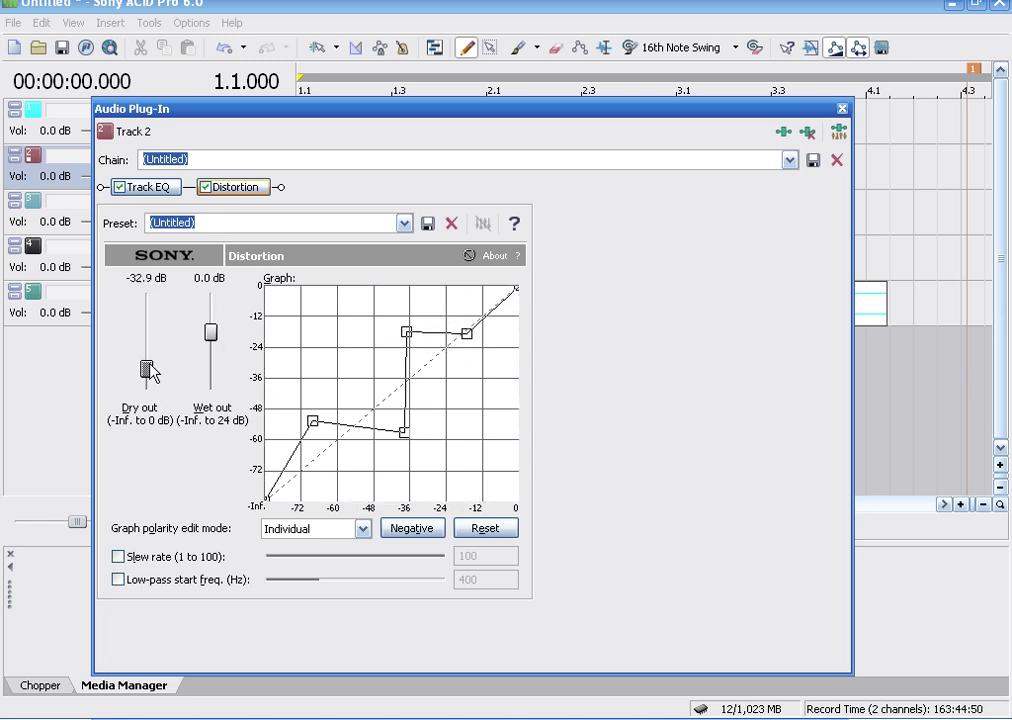
pyautogui.moveTo(214, 331); pyautogui.dragTo(215, 316)
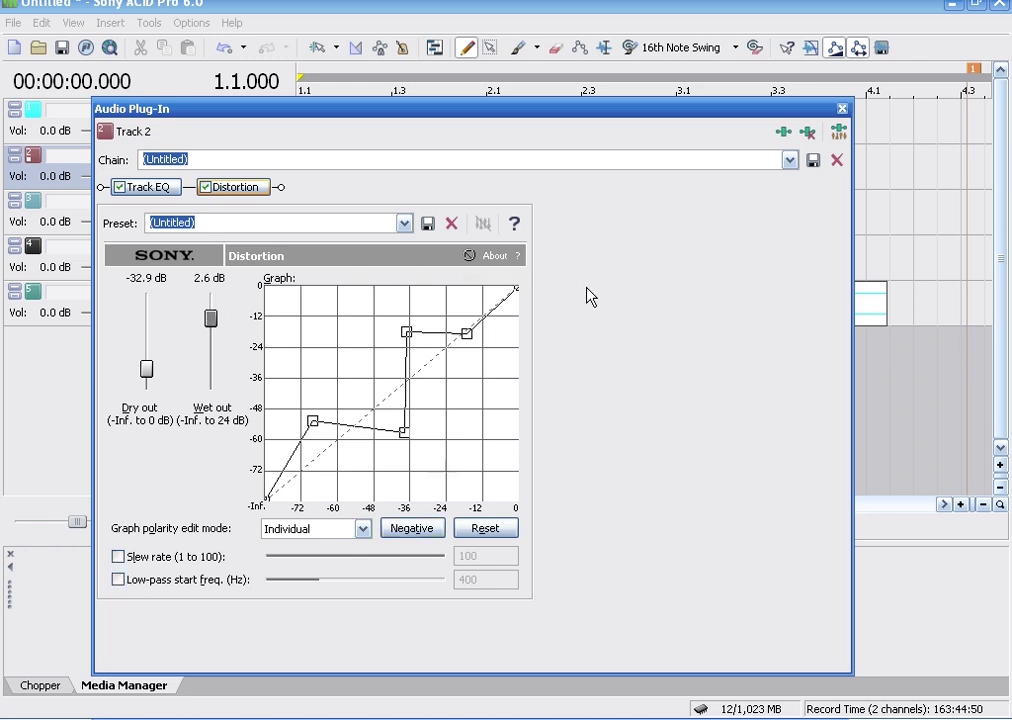
pyautogui.click(842, 108)
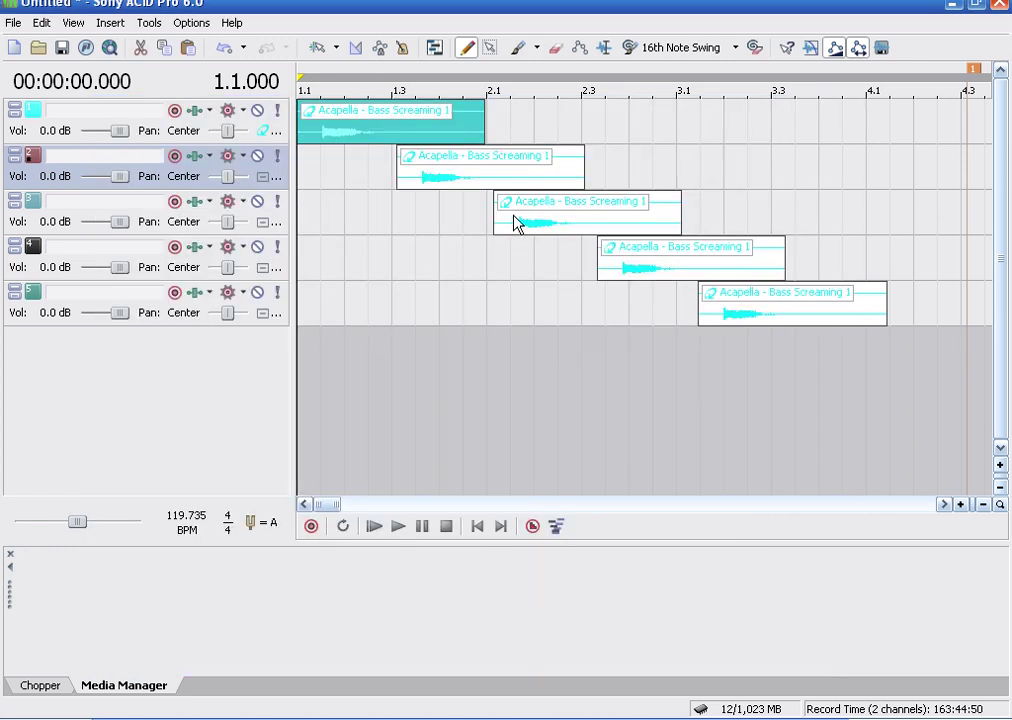
# - Add the Reverb plug-in after Track EQ on Track 3
pyautogui.click(194, 202)
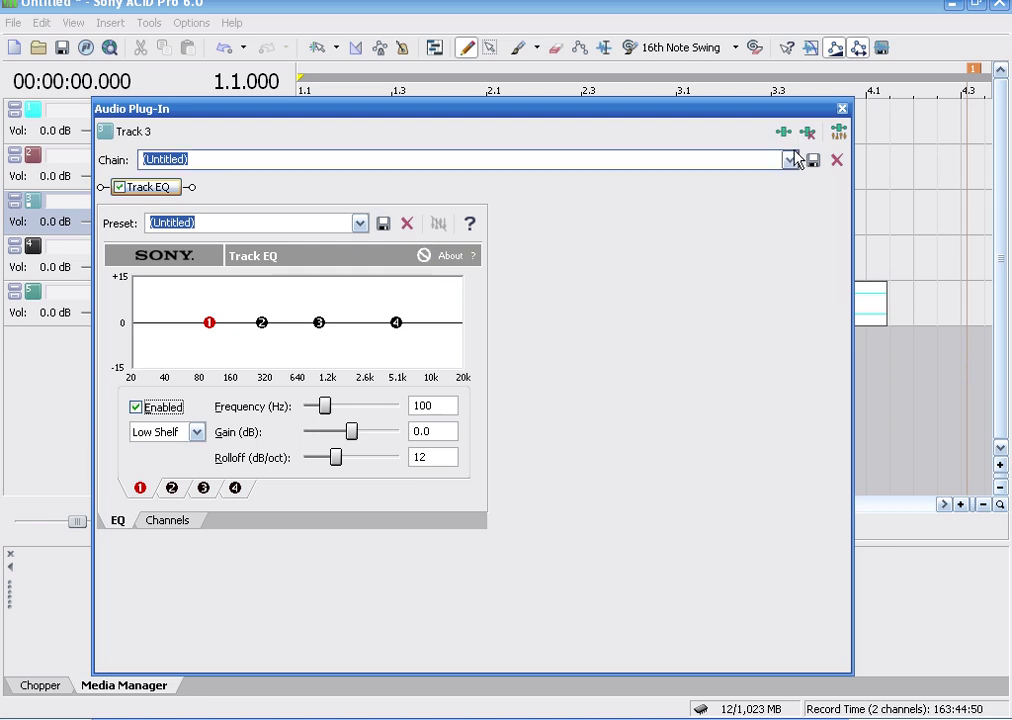
pyautogui.click(784, 133)
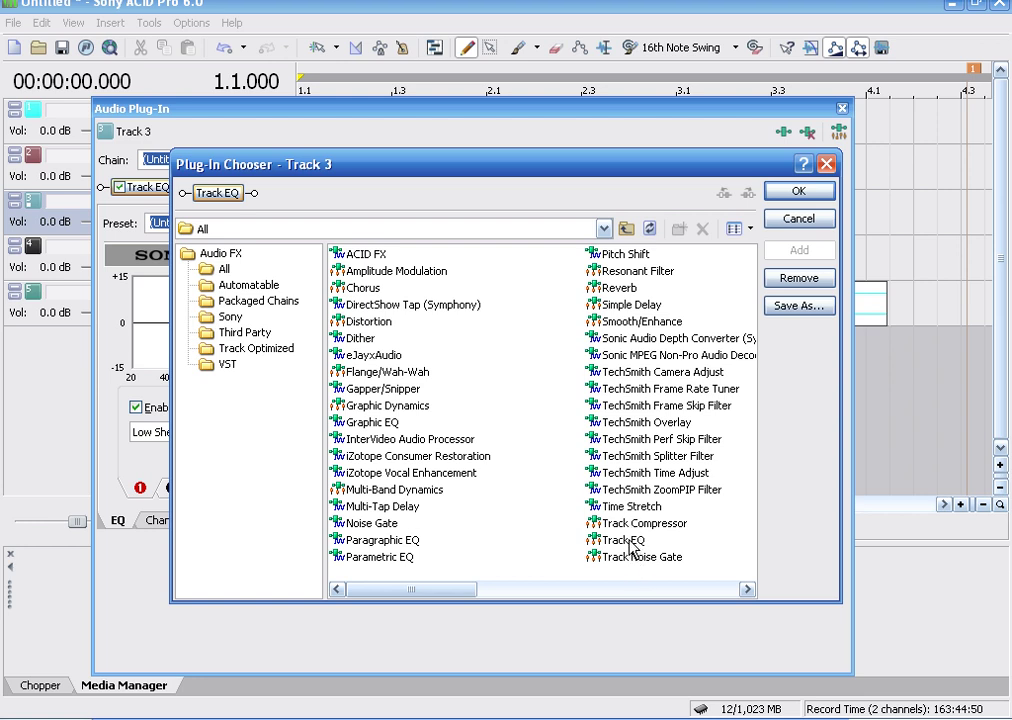
pyautogui.click(620, 289)
pyautogui.click(797, 250)
pyautogui.click(792, 195)
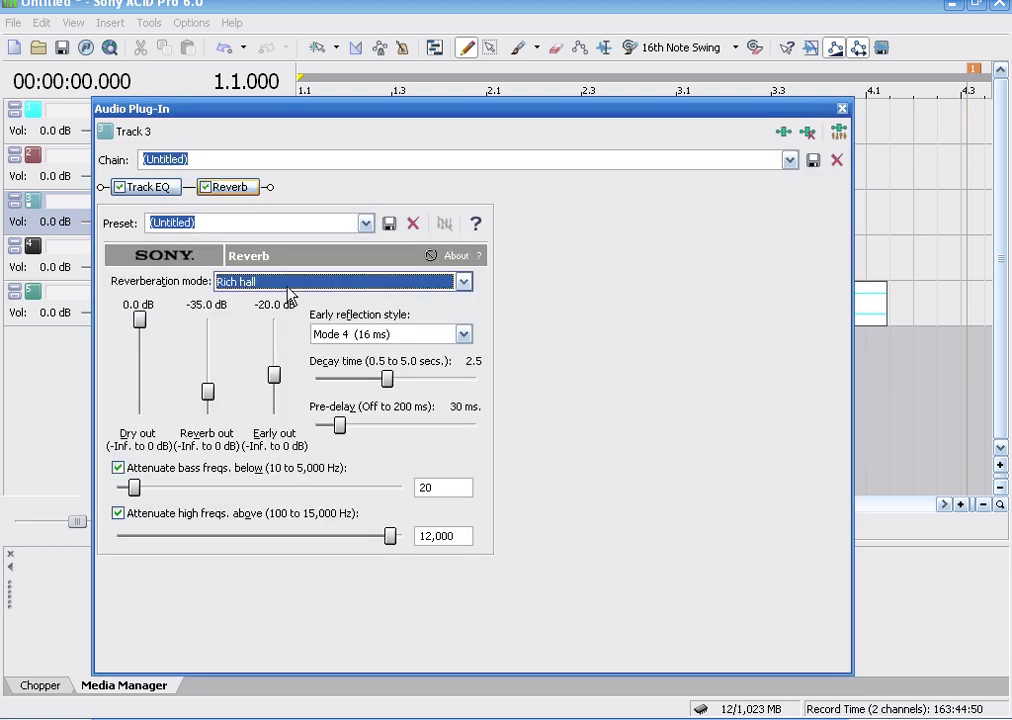
# - Set Reverb to Long hall, Mode 7 reflections, 51 ms pre-delay, -17.5 dB out, 8,637 Hz high cut
pyautogui.click(285, 283)
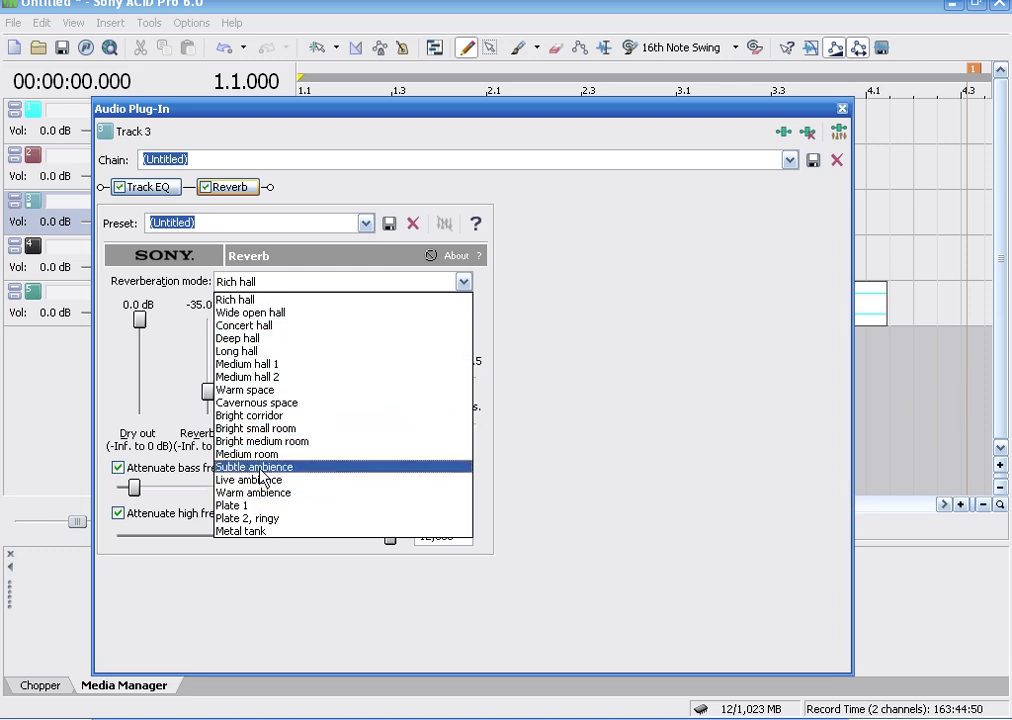
pyautogui.click(246, 355)
pyautogui.click(415, 336)
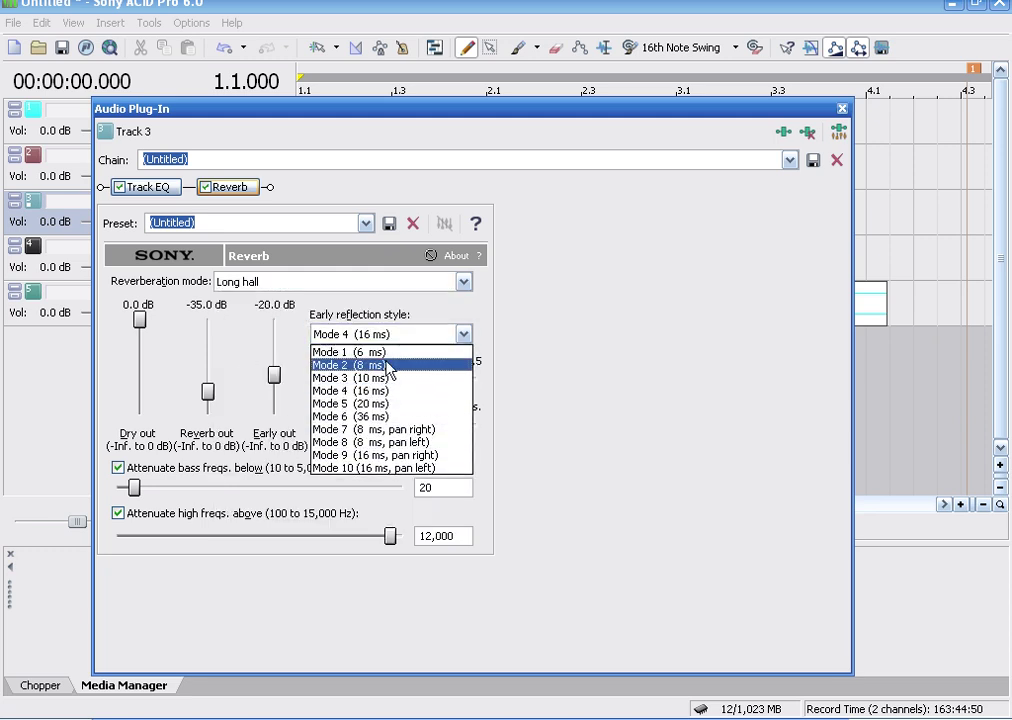
pyautogui.click(386, 431)
pyautogui.click(358, 424)
pyautogui.moveTo(208, 391); pyautogui.dragTo(209, 380)
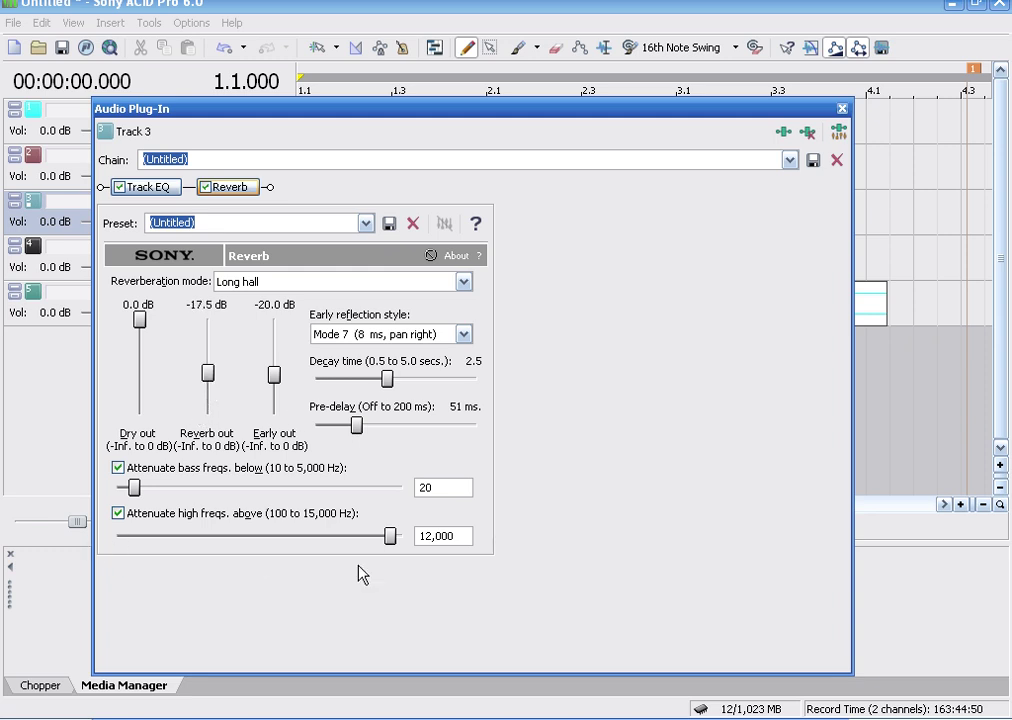
pyautogui.moveTo(398, 540); pyautogui.dragTo(378, 537)
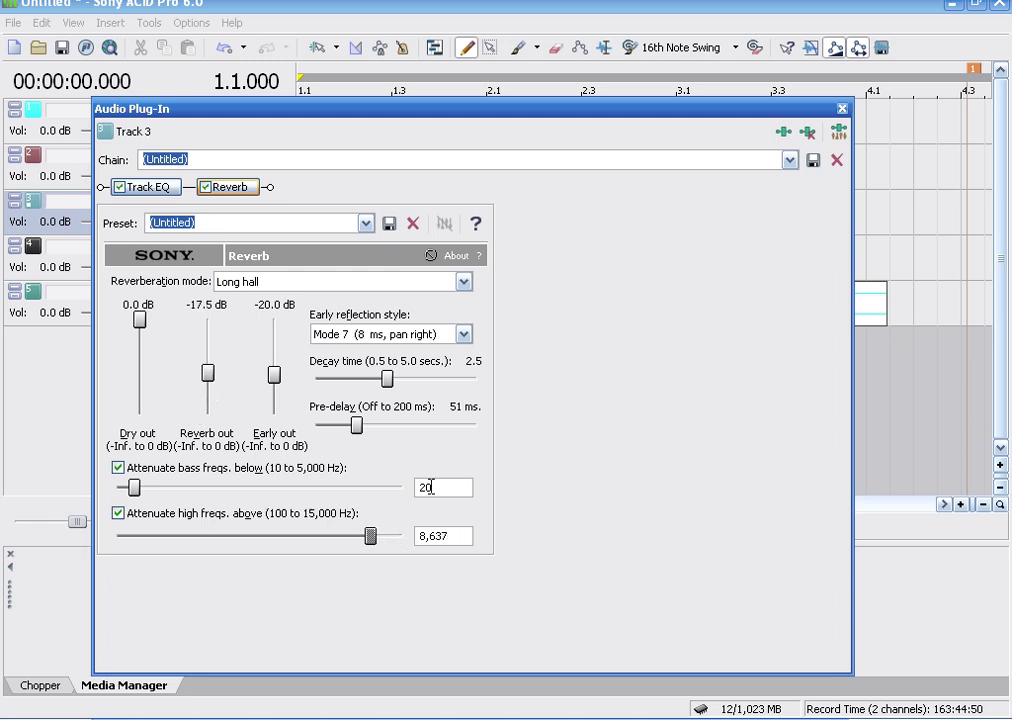
pyautogui.click(843, 110)
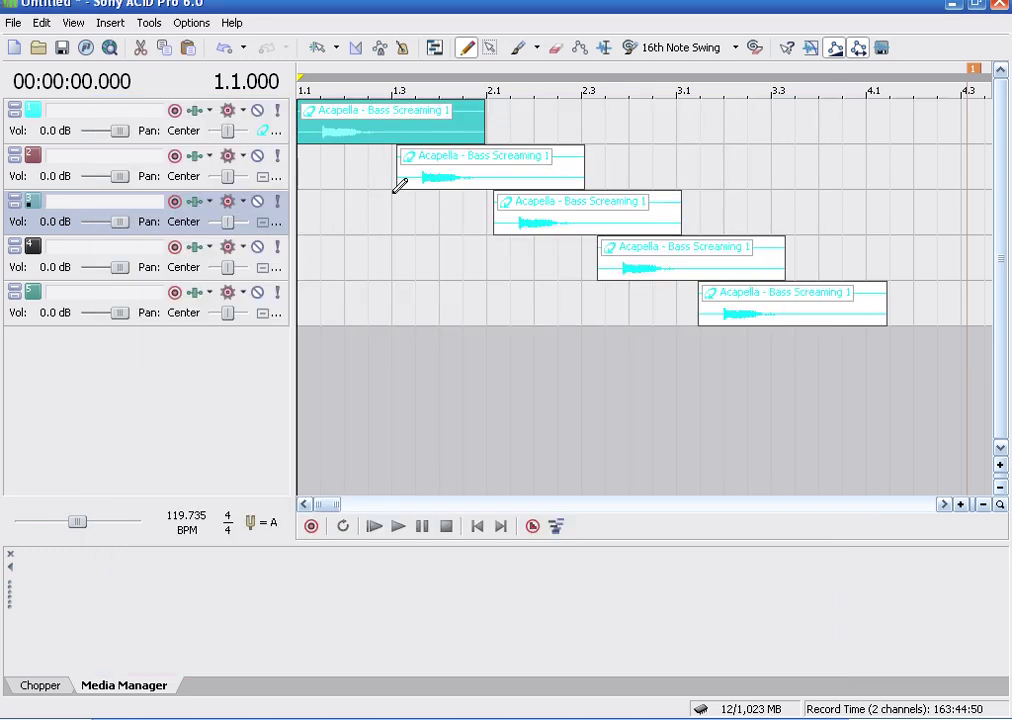
# - Add the Simple Delay plug-in after Track EQ on Track 4
pyautogui.click(195, 250)
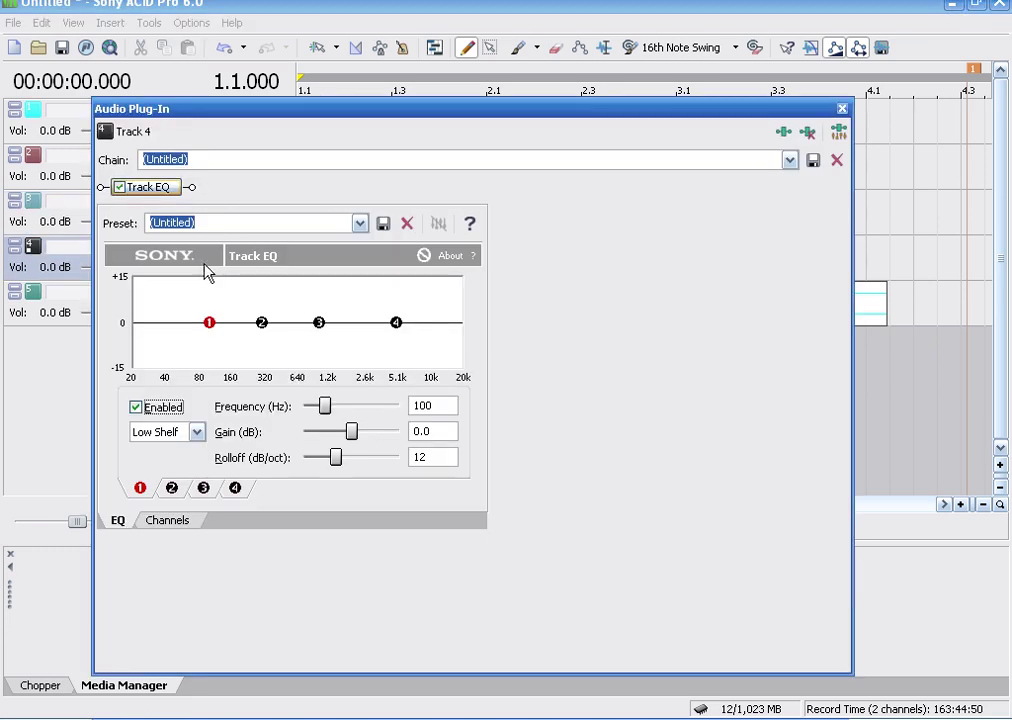
pyautogui.click(785, 134)
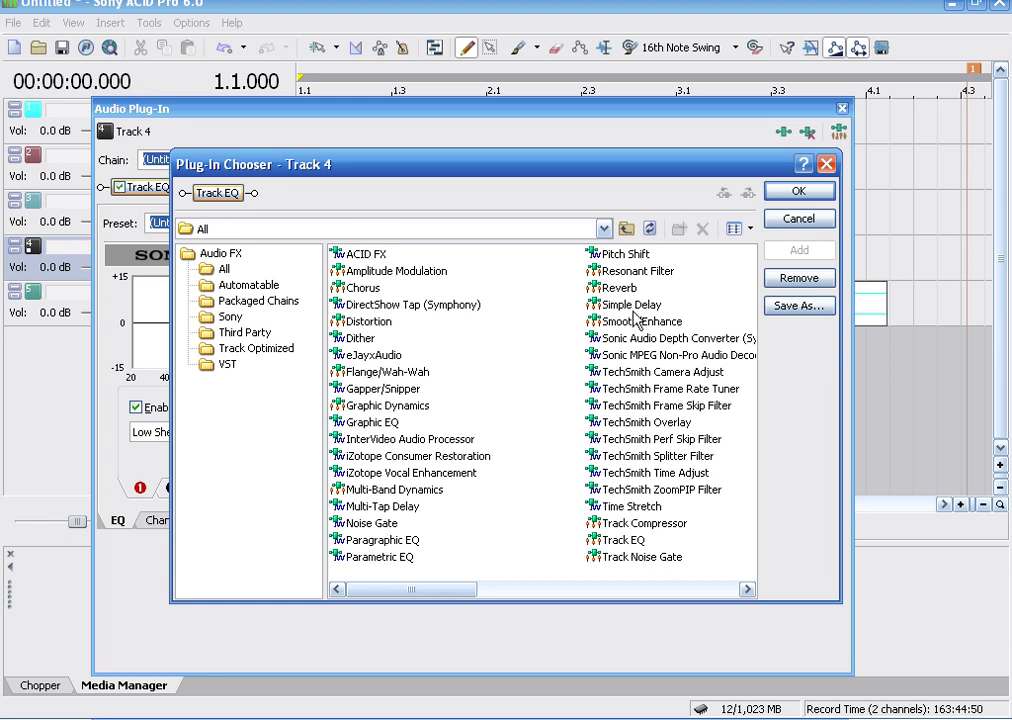
pyautogui.click(640, 305)
pyautogui.click(780, 251)
pyautogui.click(796, 192)
# - Set Simple Delay to 0.517 s delay, -17.5 dB delay out, -3.7 dB dry out
pyautogui.click(290, 314)
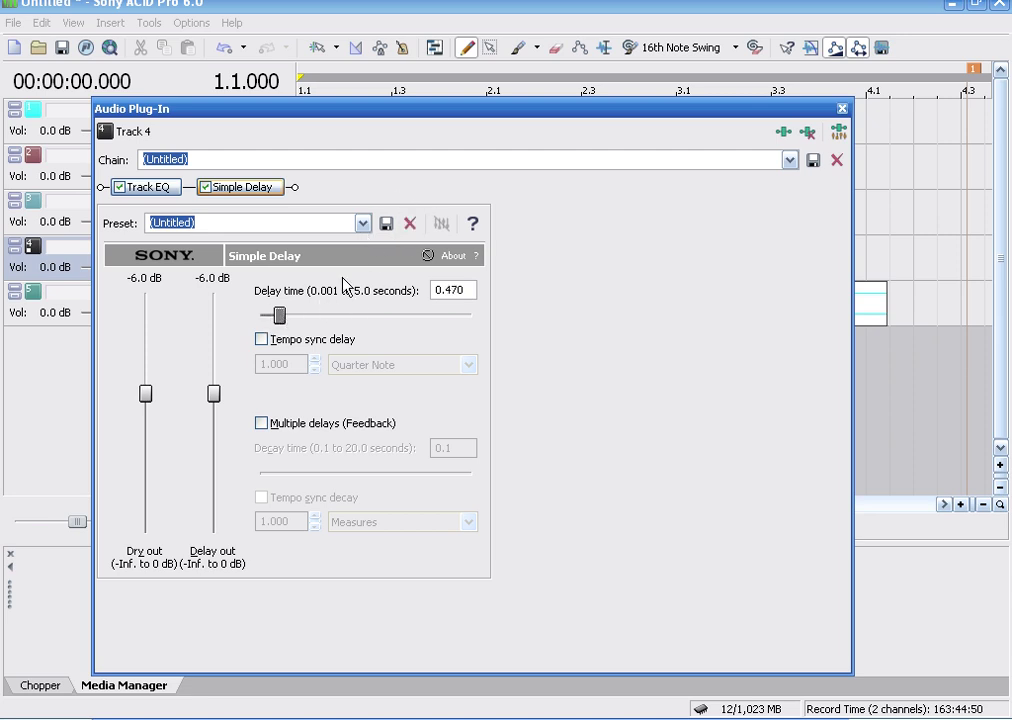
pyautogui.moveTo(281, 315); pyautogui.dragTo(282, 315)
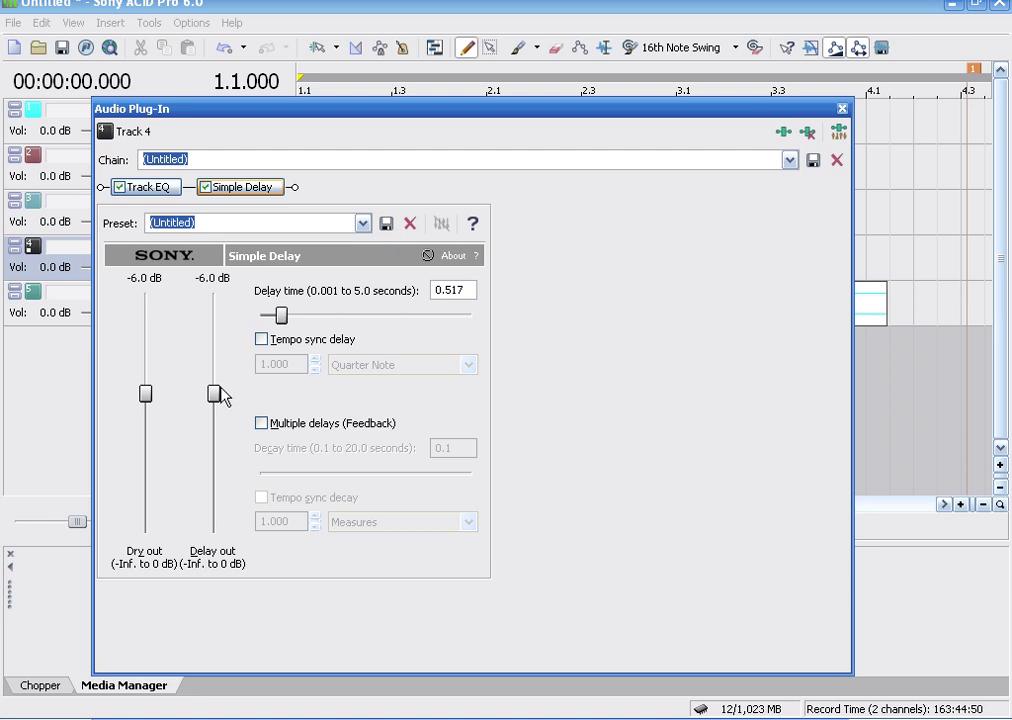
pyautogui.moveTo(213, 394); pyautogui.dragTo(213, 428)
pyautogui.moveTo(145, 394); pyautogui.dragTo(145, 365)
pyautogui.click(843, 108)
# - Add the Noise Gate plug-in after Track EQ on Track 5
pyautogui.click(193, 293)
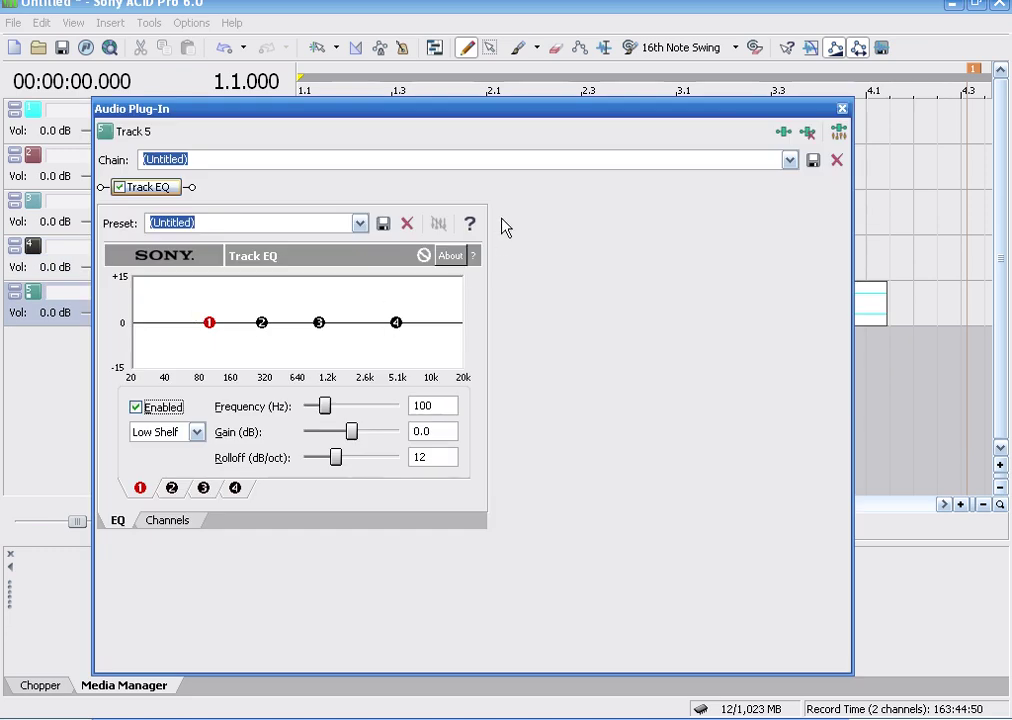
pyautogui.click(784, 133)
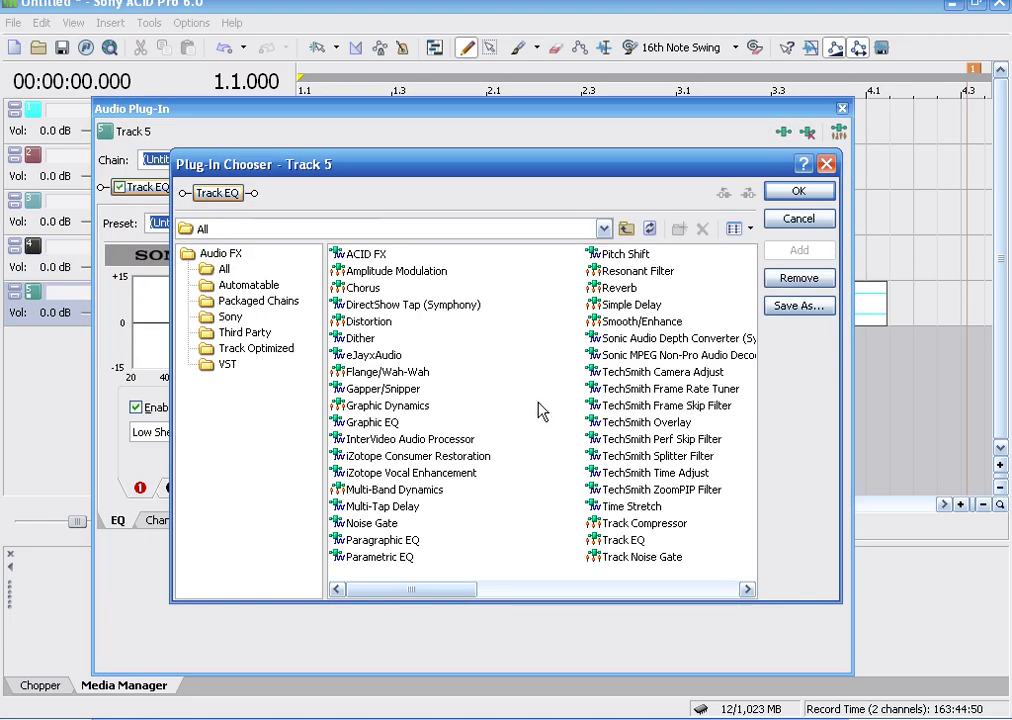
pyautogui.click(380, 526)
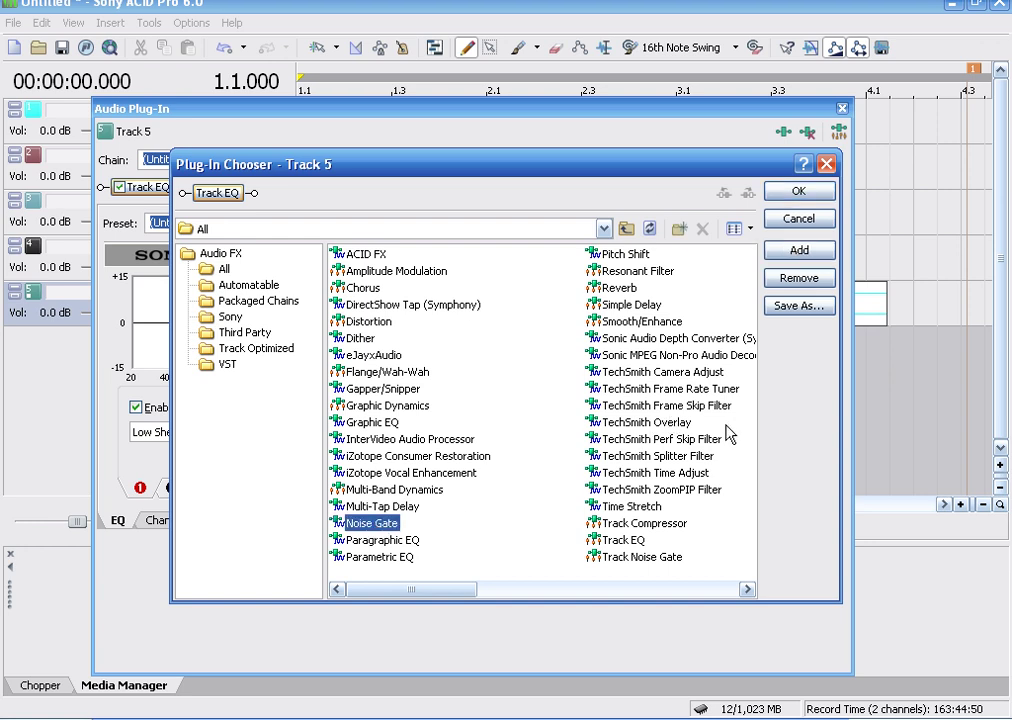
pyautogui.click(799, 251)
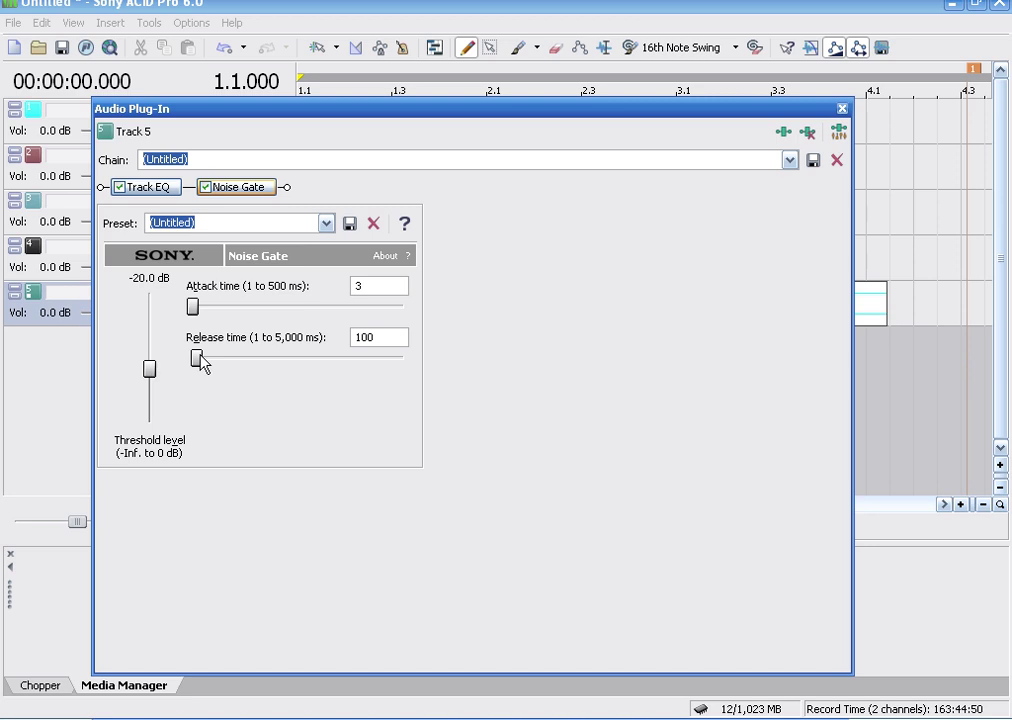
# - Set the Noise Gate to 85 ms attack, 470 ms release, -6.5 dB threshold
pyautogui.moveTo(197, 360); pyautogui.dragTo(216, 360)
pyautogui.moveTo(195, 314); pyautogui.dragTo(229, 310)
pyautogui.moveTo(217, 357); pyautogui.dragTo(211, 358)
pyautogui.moveTo(147, 373); pyautogui.dragTo(147, 352)
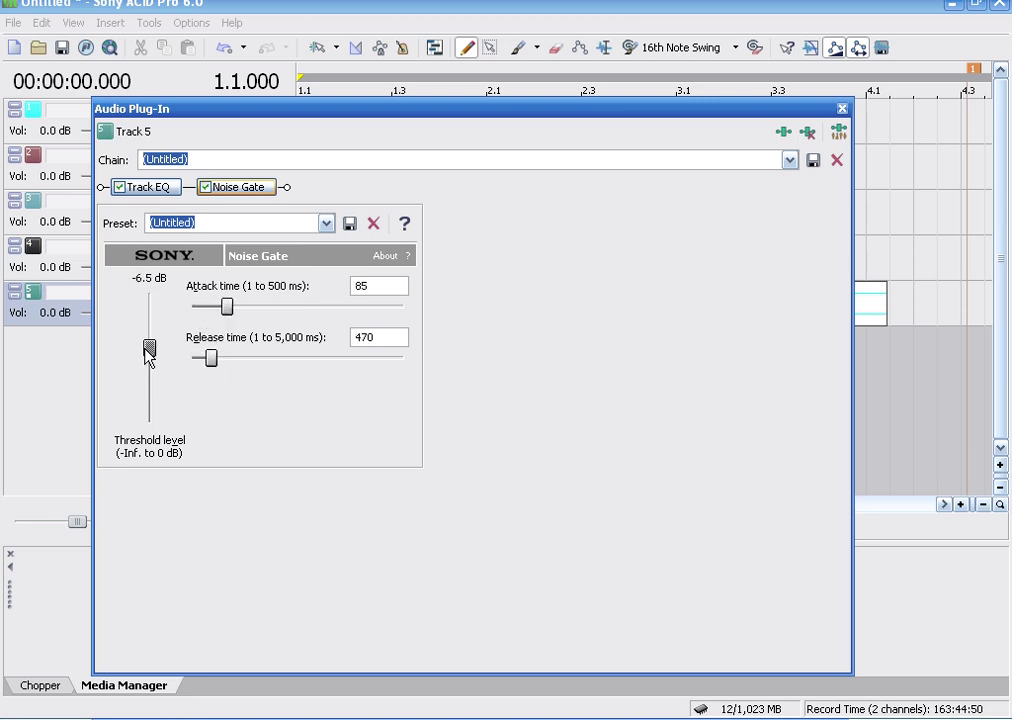
pyautogui.click(842, 110)
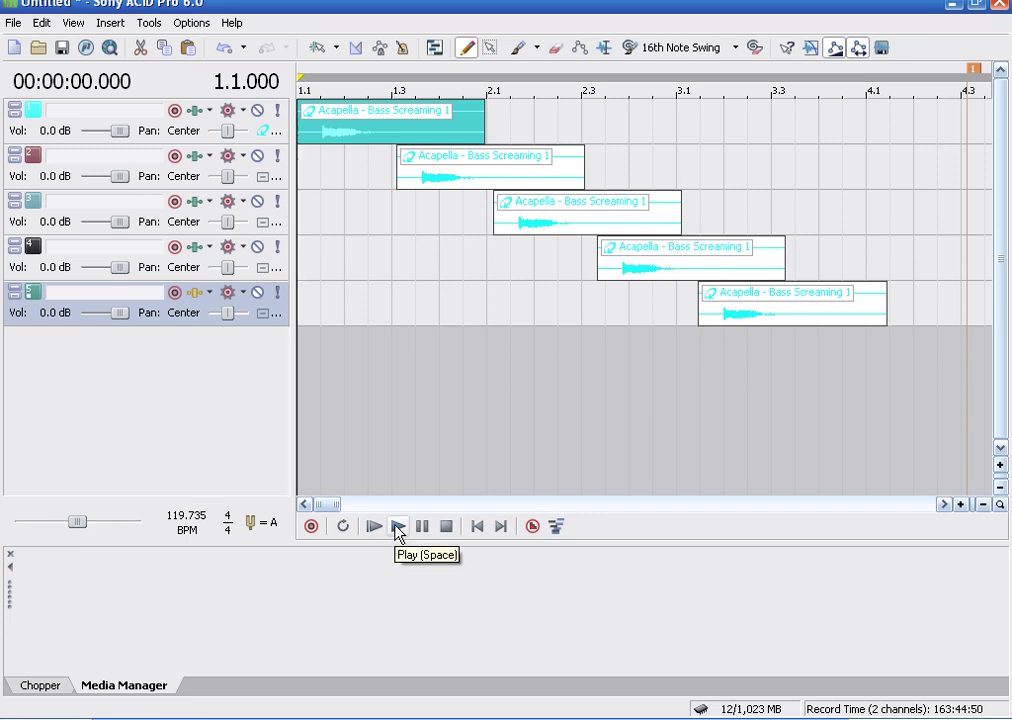
pyautogui.click(398, 528)
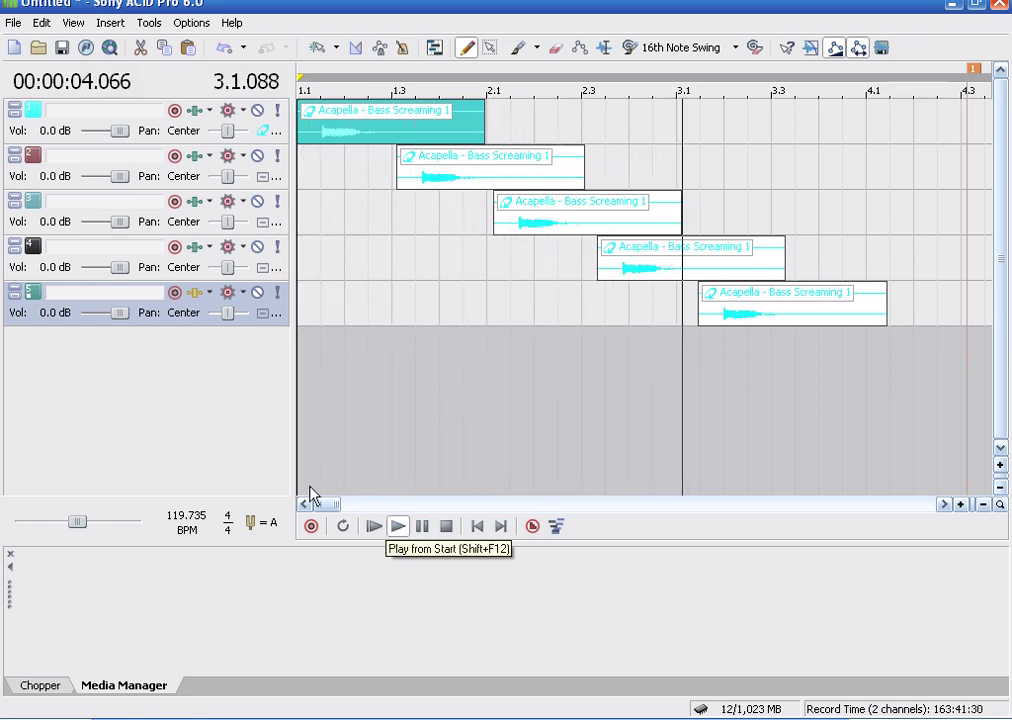
pyautogui.click(447, 527)
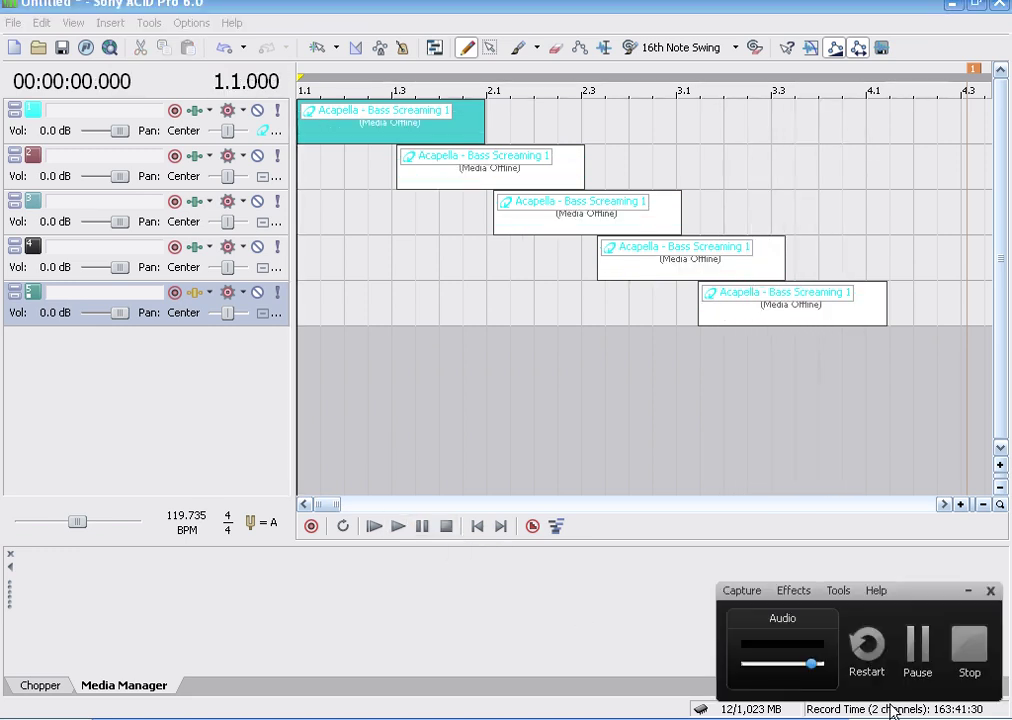